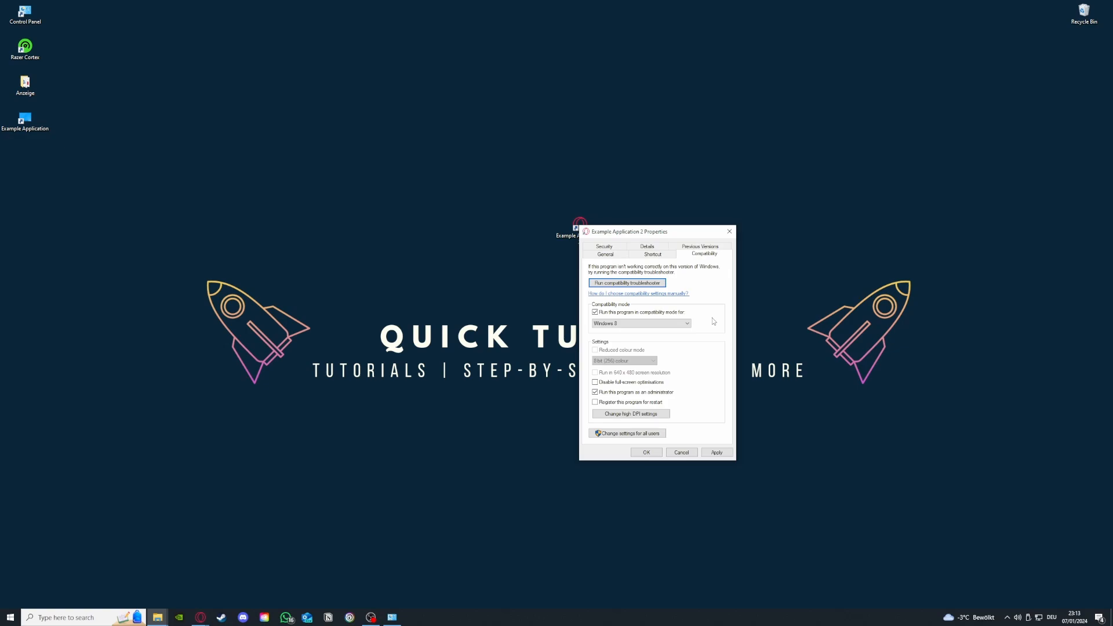
Step: Apply the compatibility settings for Example Application 2 and close its properties
click(716, 452)
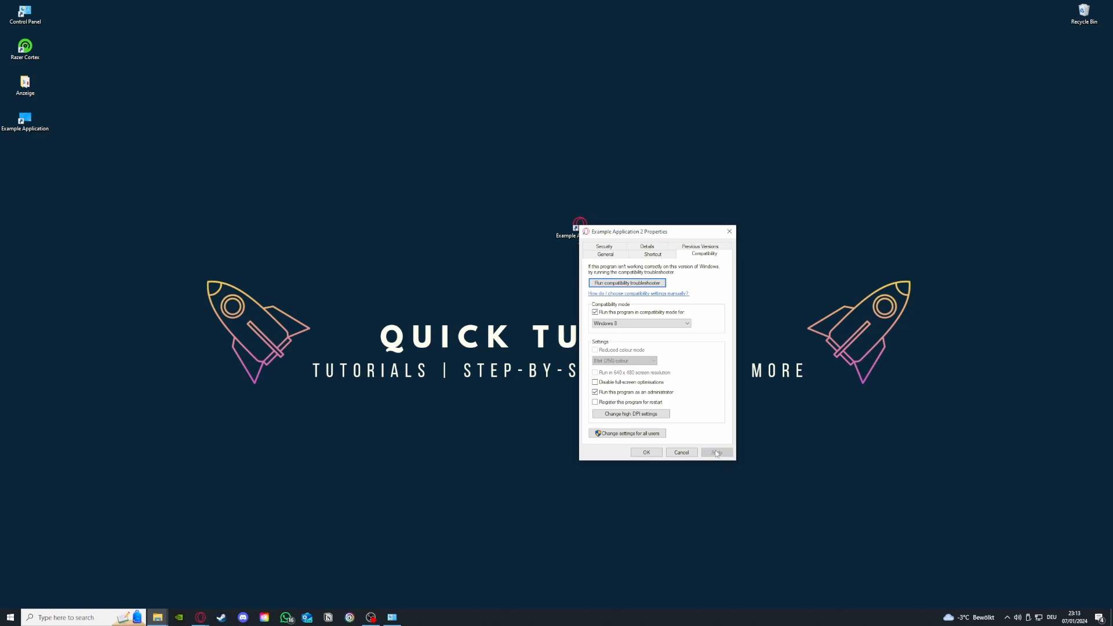
click(645, 452)
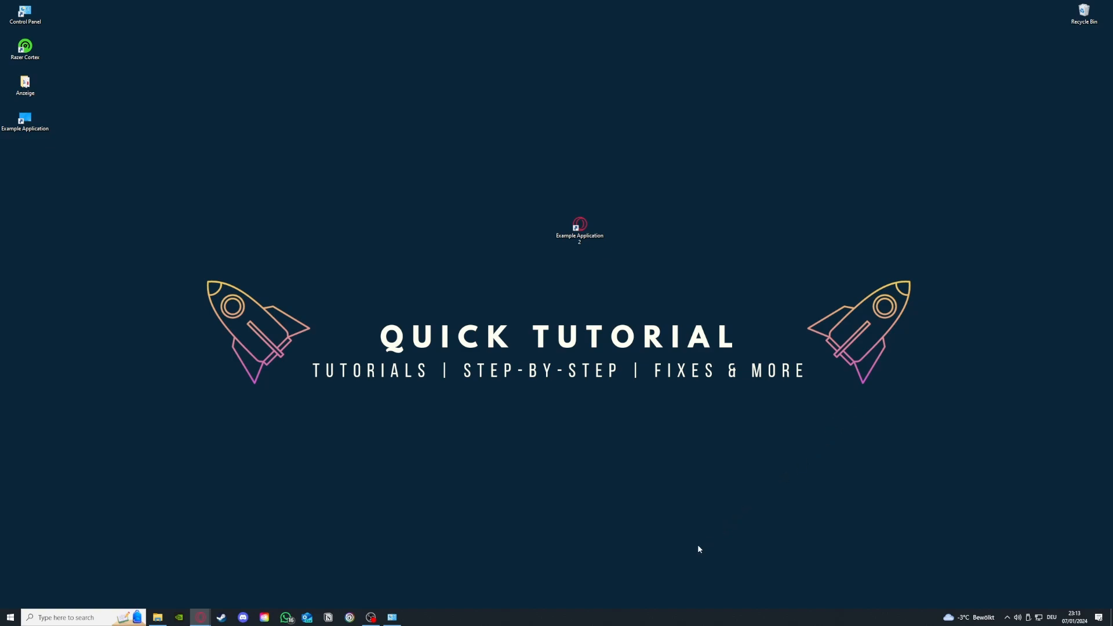
Step: Open Task Manager and maximize its window
right_click(615, 618)
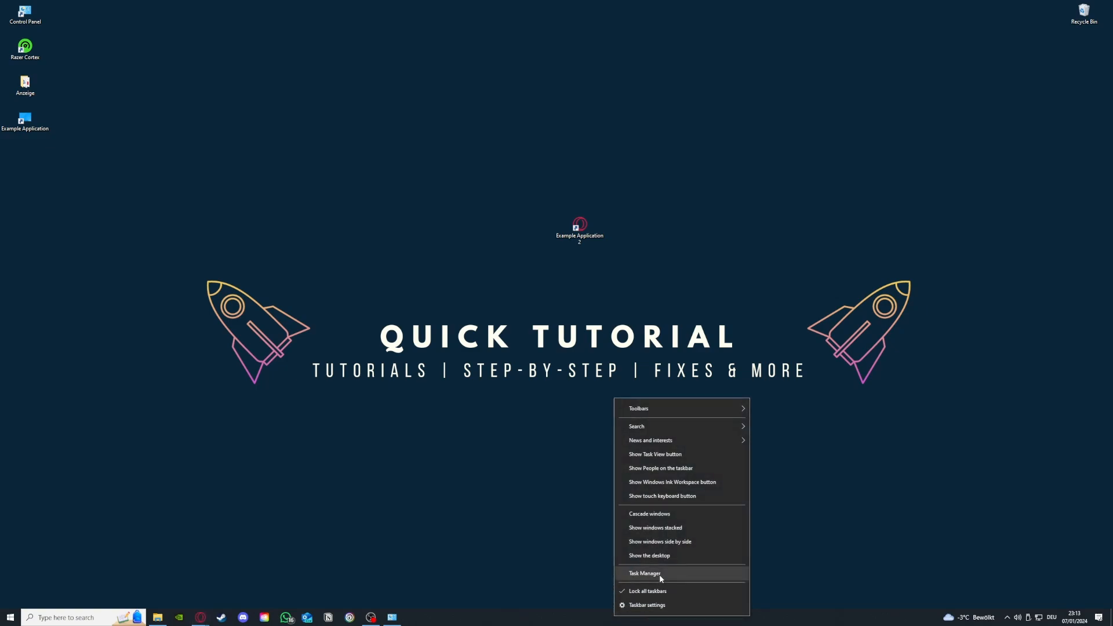
click(661, 573)
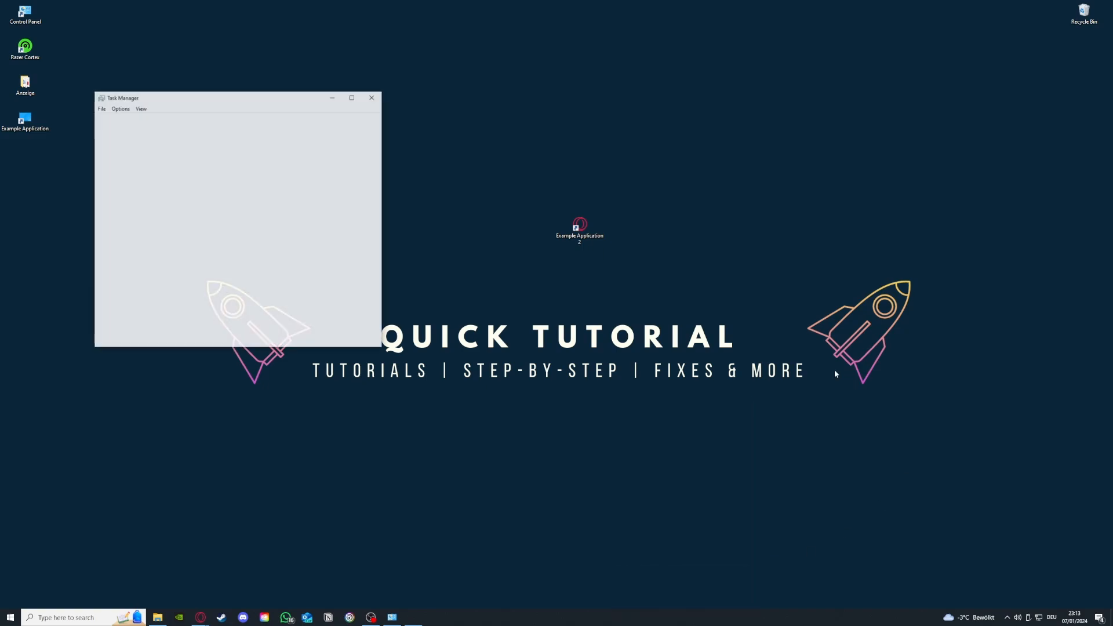
click(351, 97)
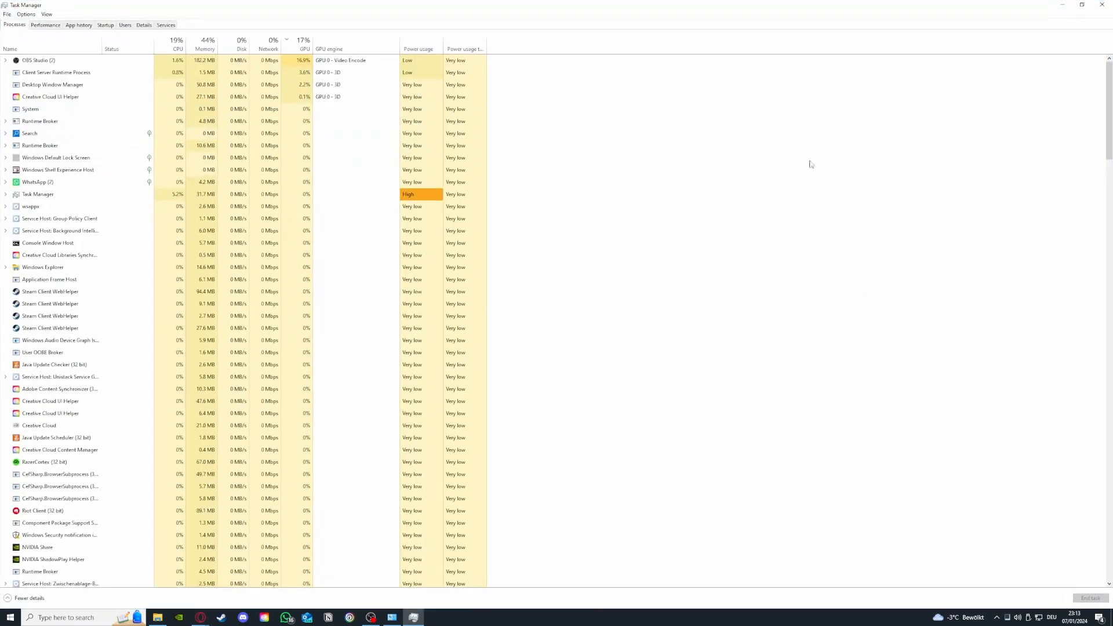
Step: Look through the running processes and end the first Steam Client WebHelper task in the list
scroll(134, 170, down, 7)
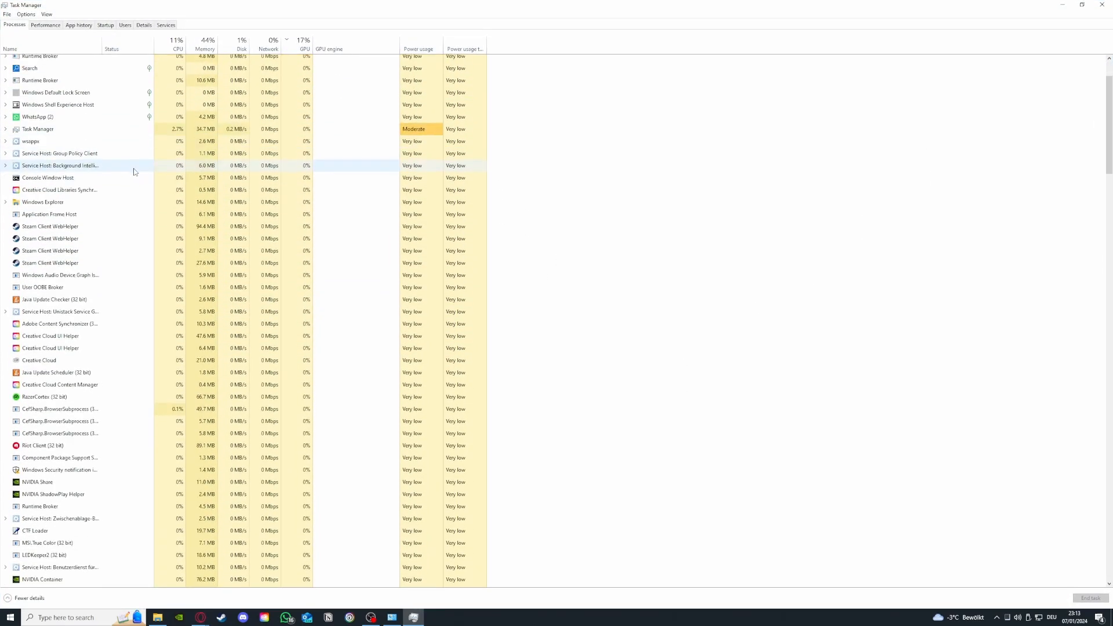
scroll(134, 172, down, 12)
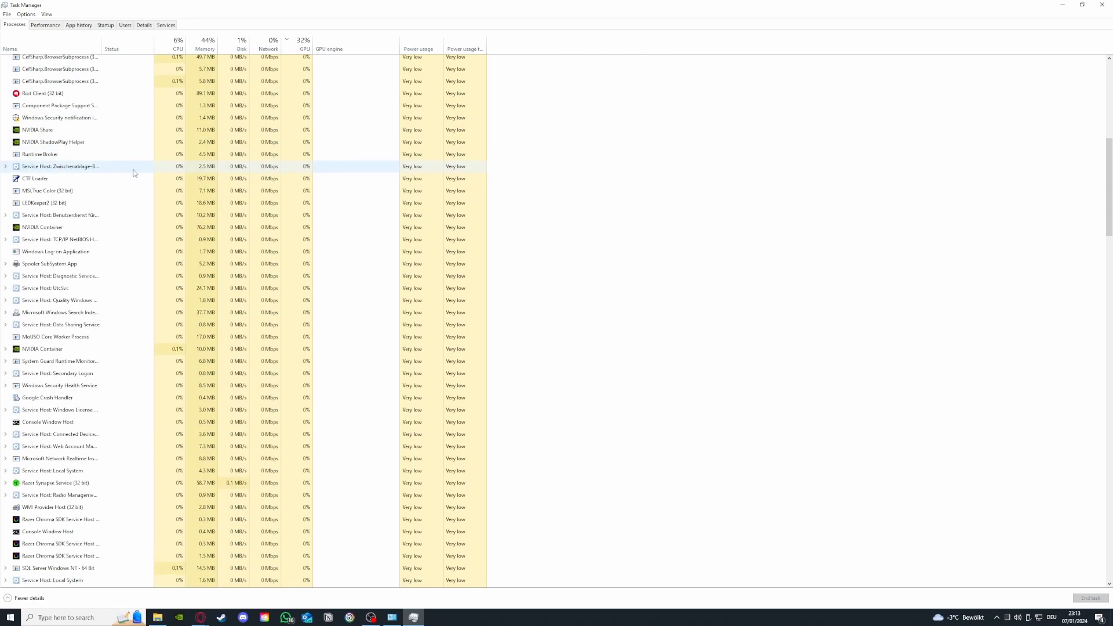
scroll(133, 174, down, 11)
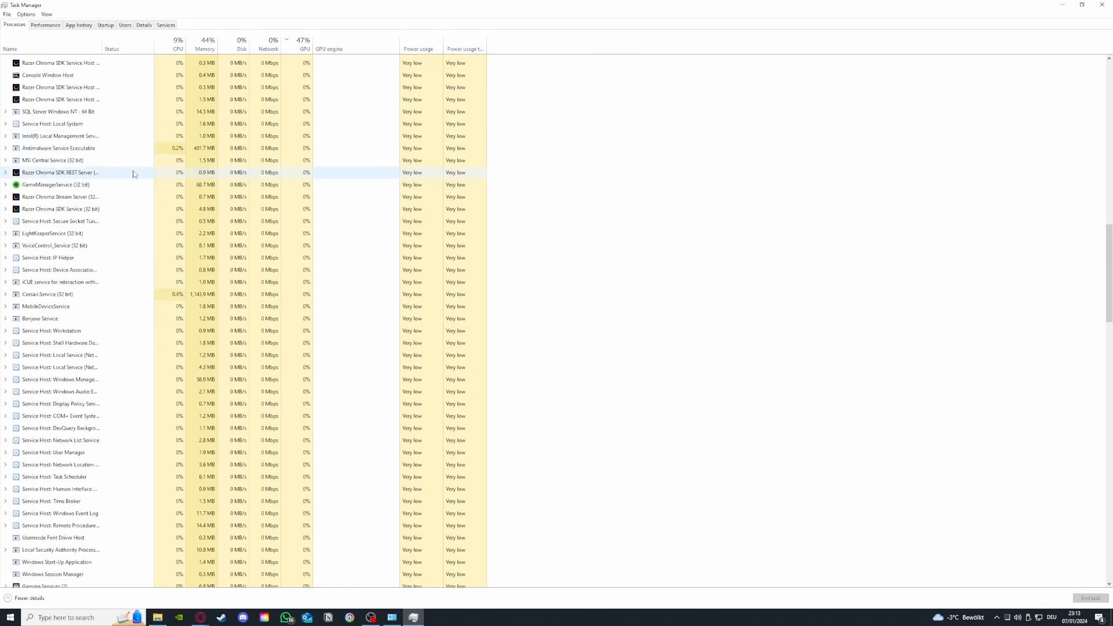
scroll(139, 183, down, 4)
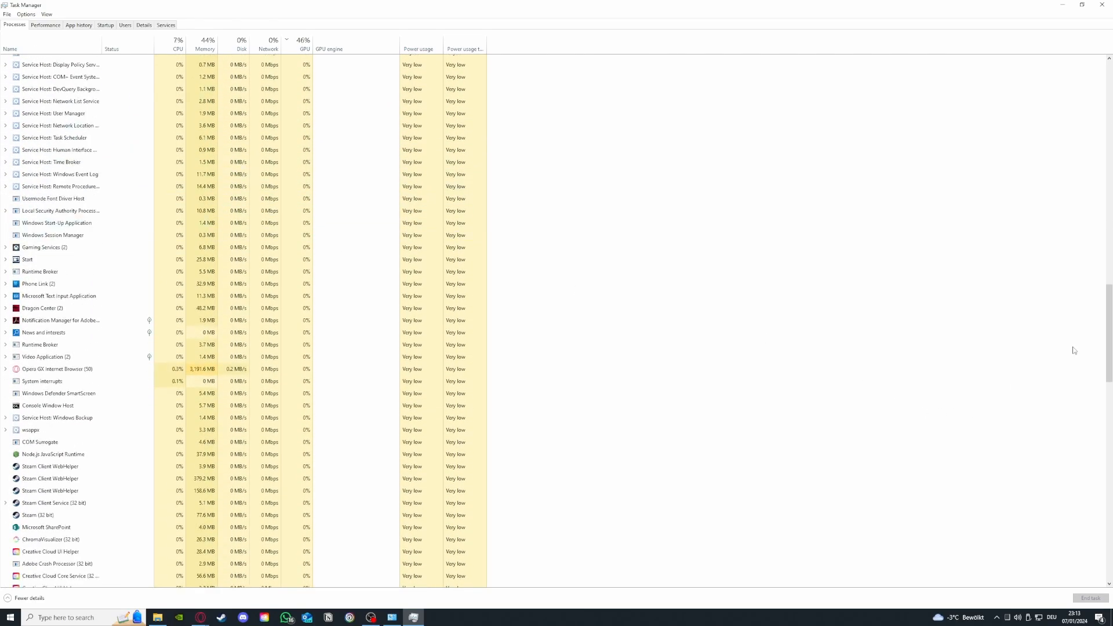
drag(1107, 348, 1106, 104)
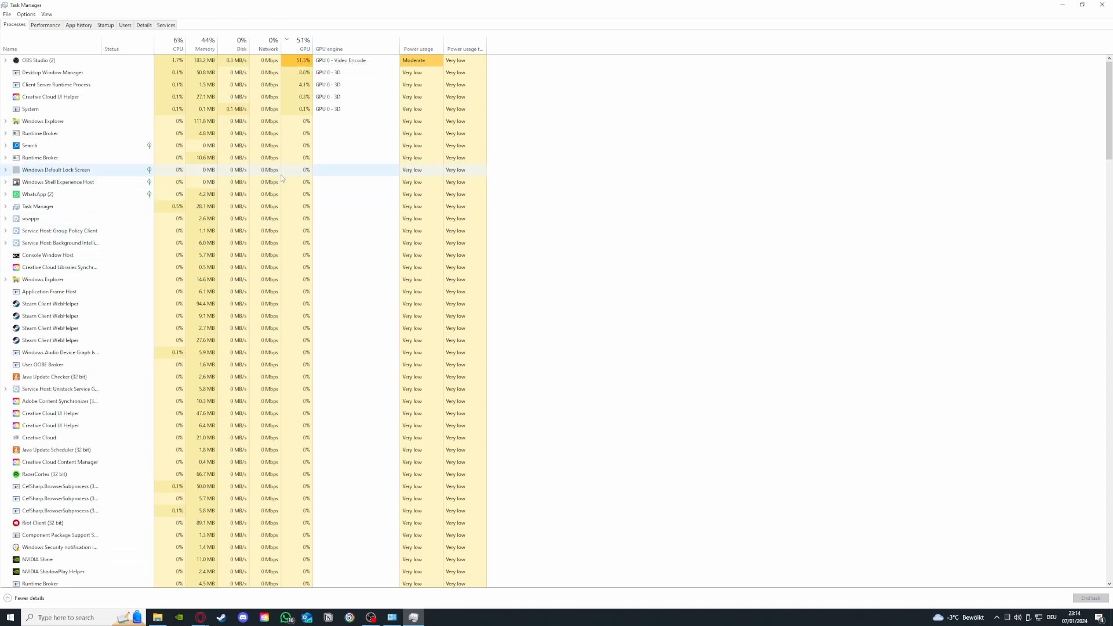
click(131, 304)
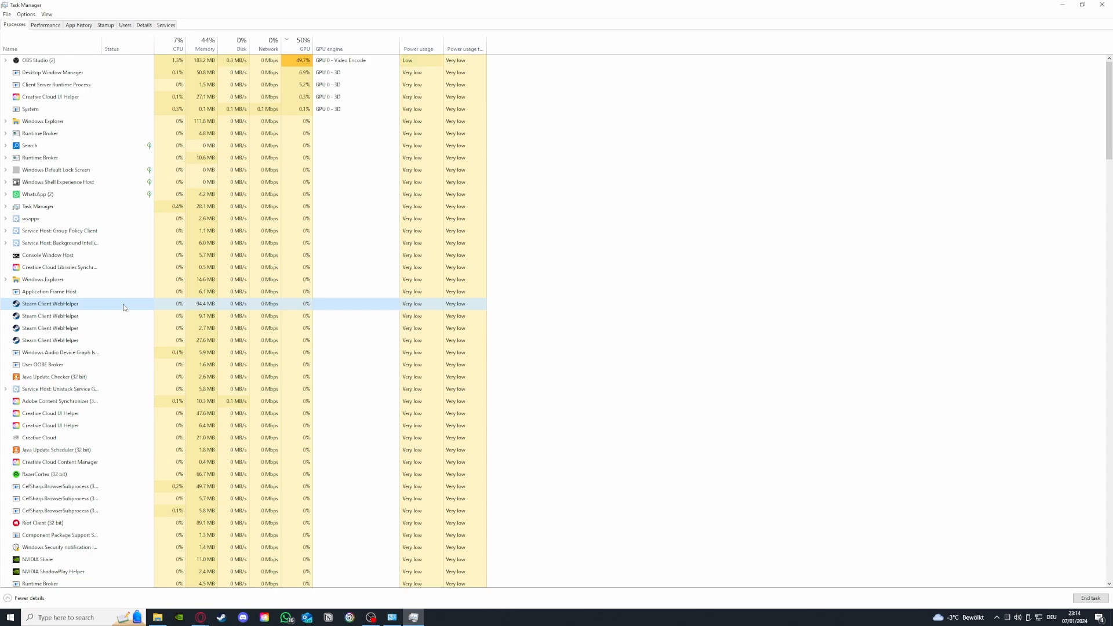
right_click(123, 306)
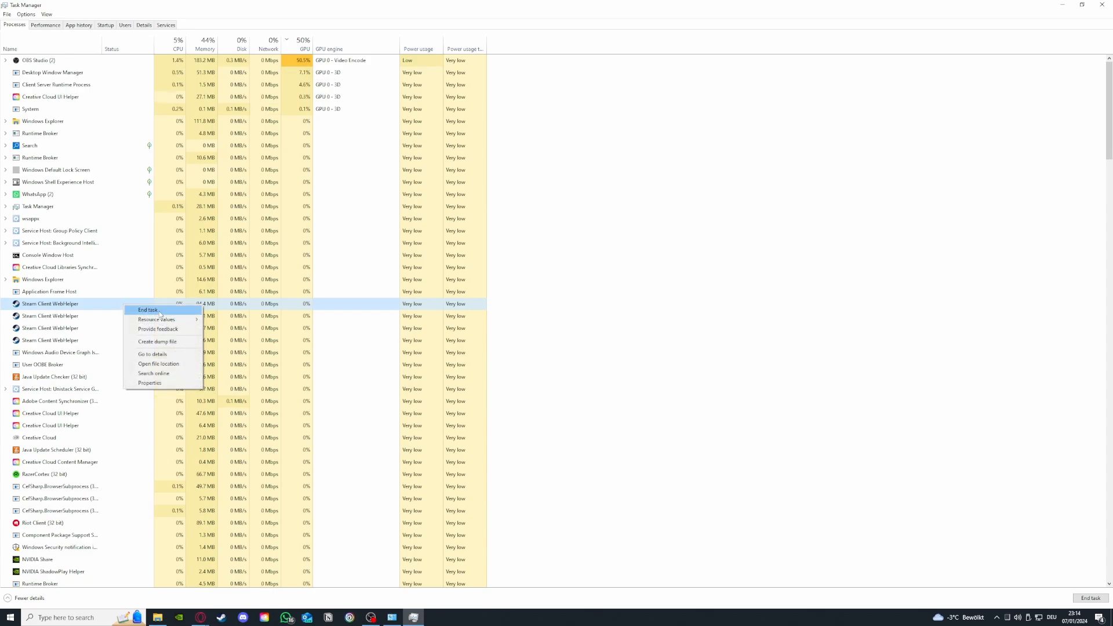
click(159, 313)
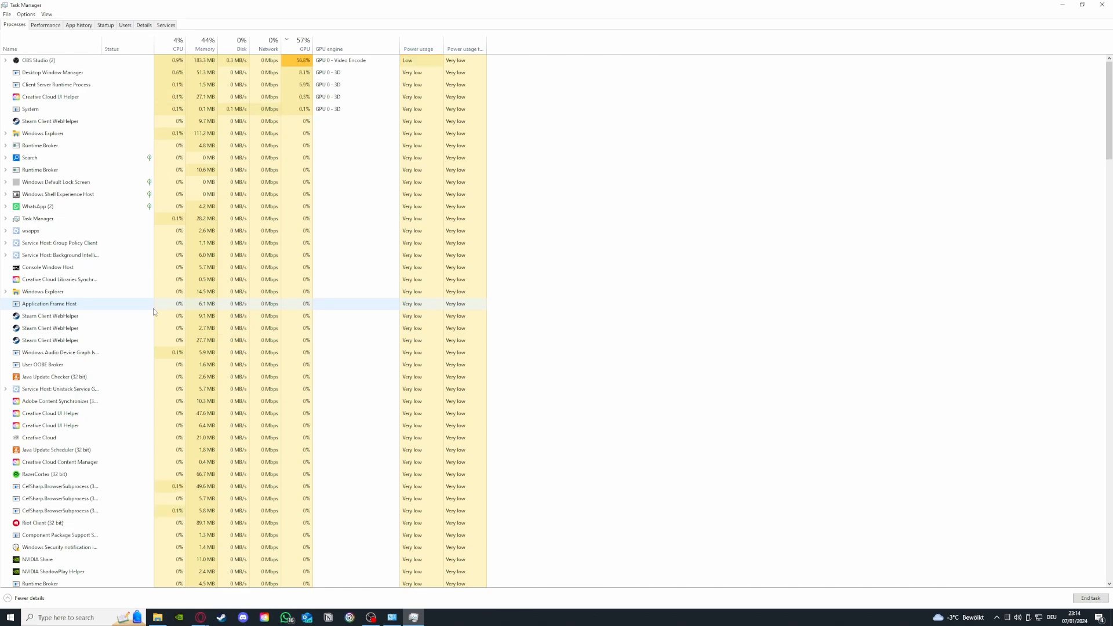
Step: Review the memory, CPU and GPU performance graphs and return to the list of running processes
click(59, 27)
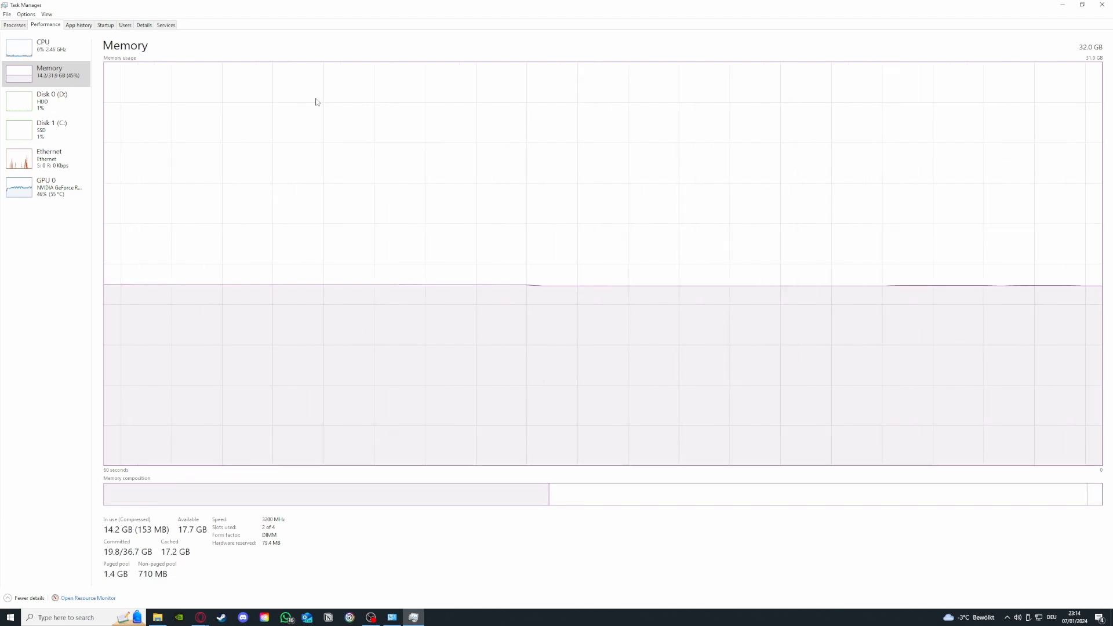
click(44, 46)
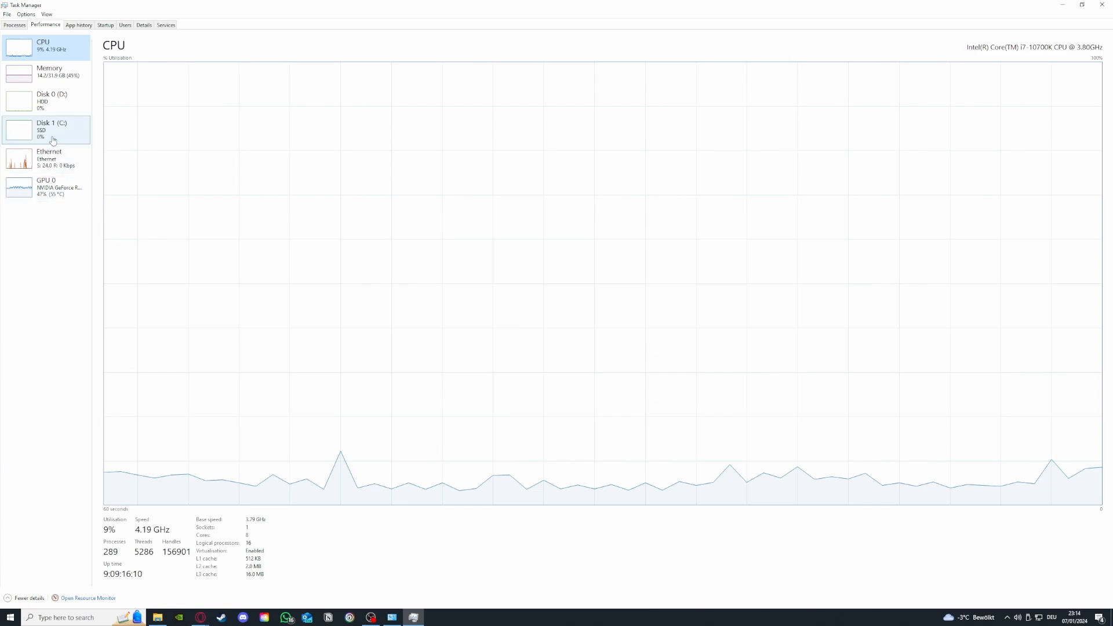
click(49, 187)
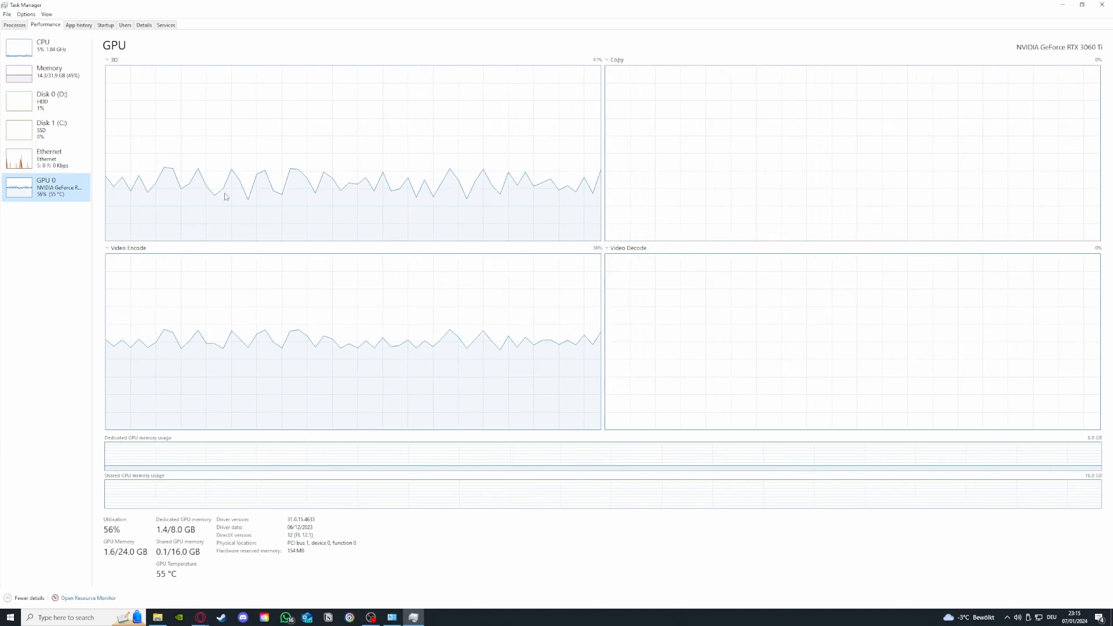
click(15, 25)
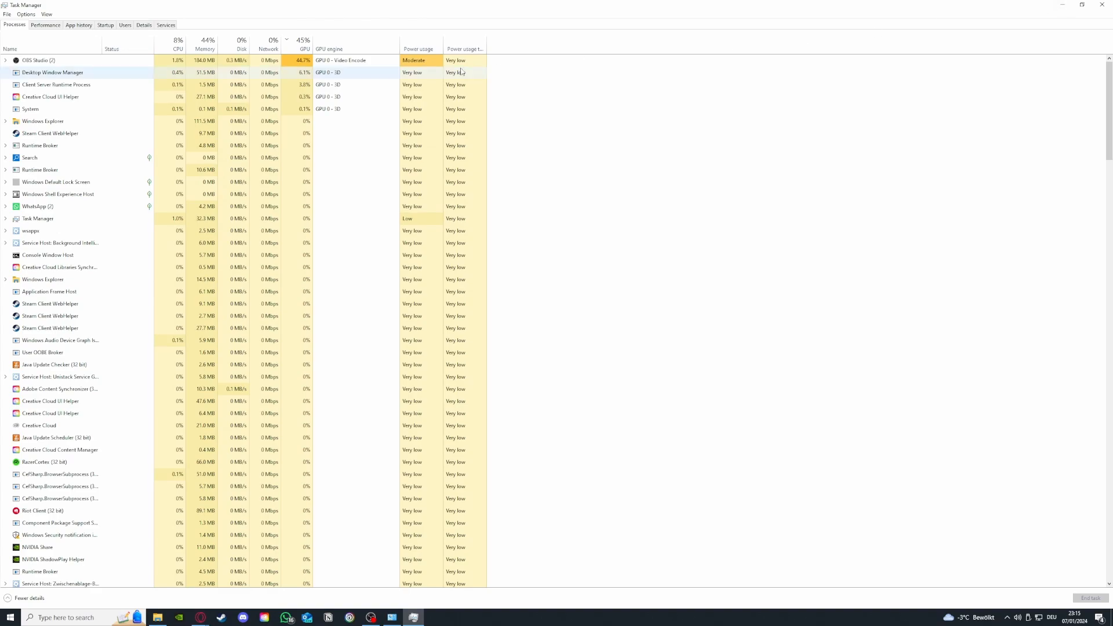
Step: Check the startup options available for Parsec and iCUE among the startup apps and close Task Manager
click(83, 29)
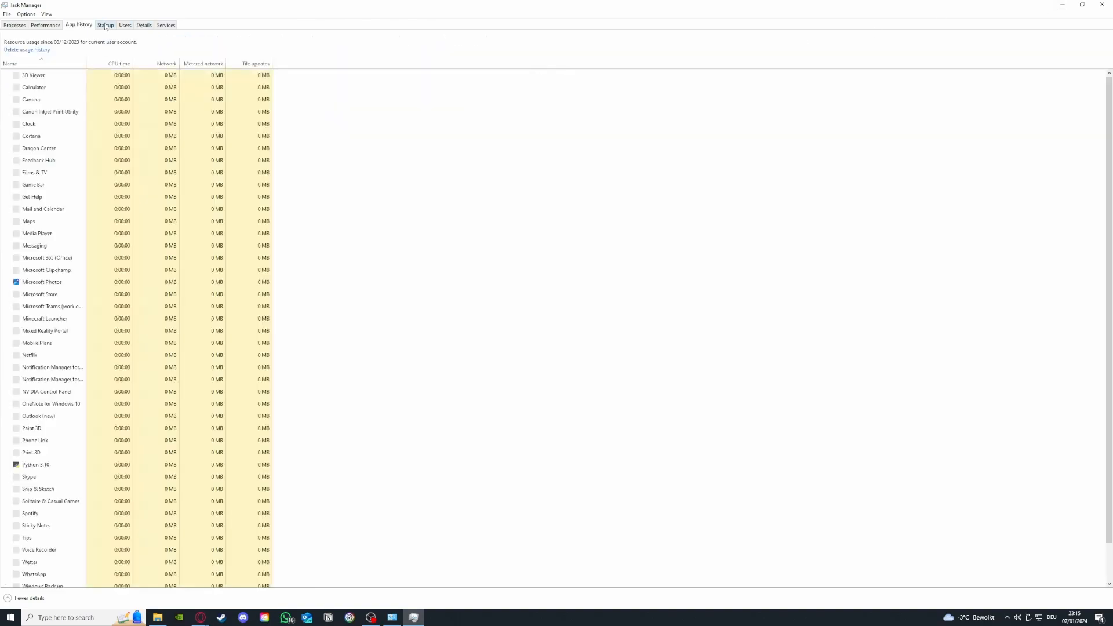
key(ctrl+Tab)
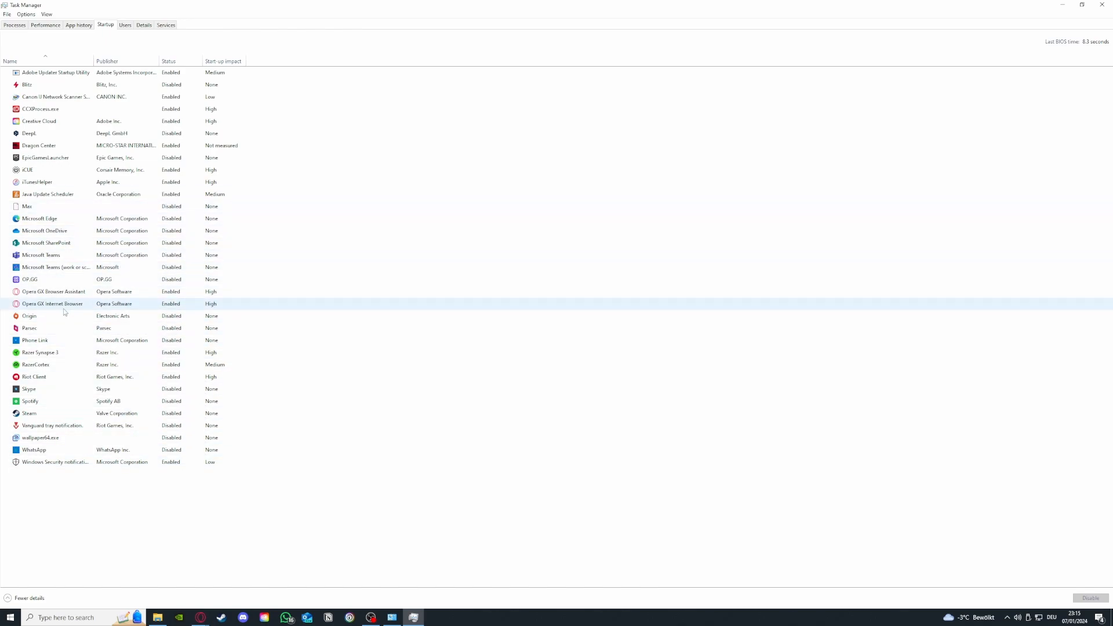
click(62, 329)
right_click(73, 329)
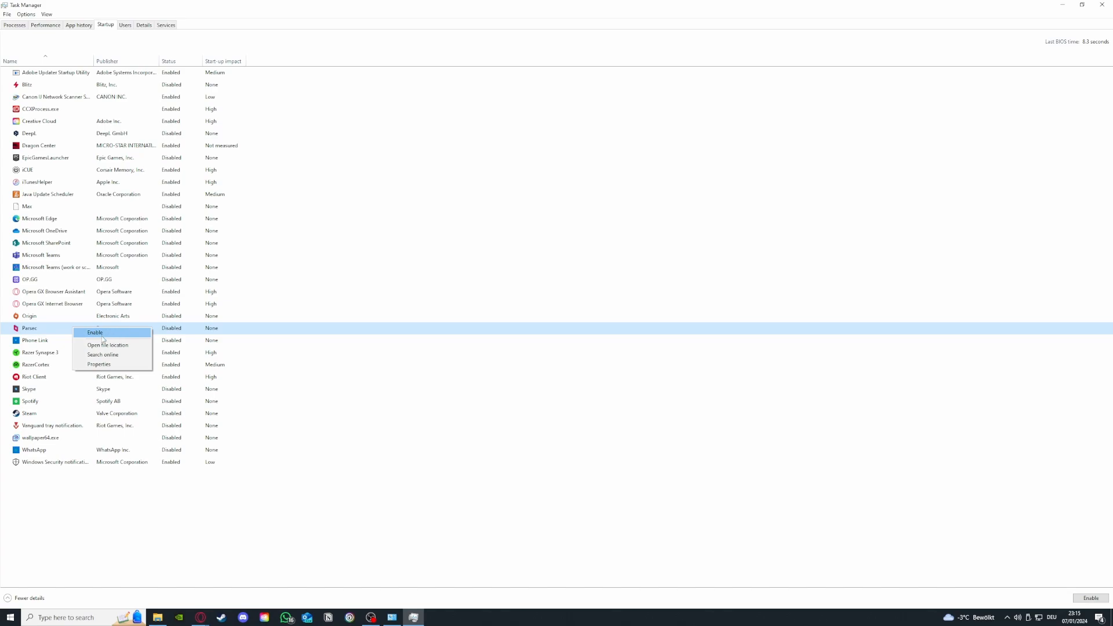
click(106, 175)
right_click(65, 172)
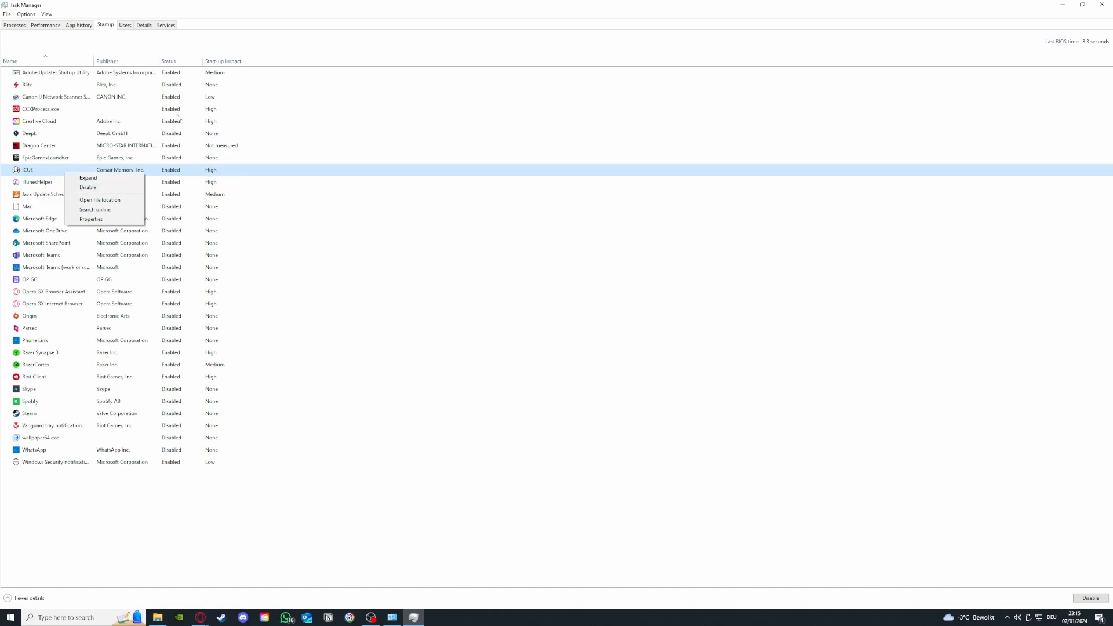
click(118, 187)
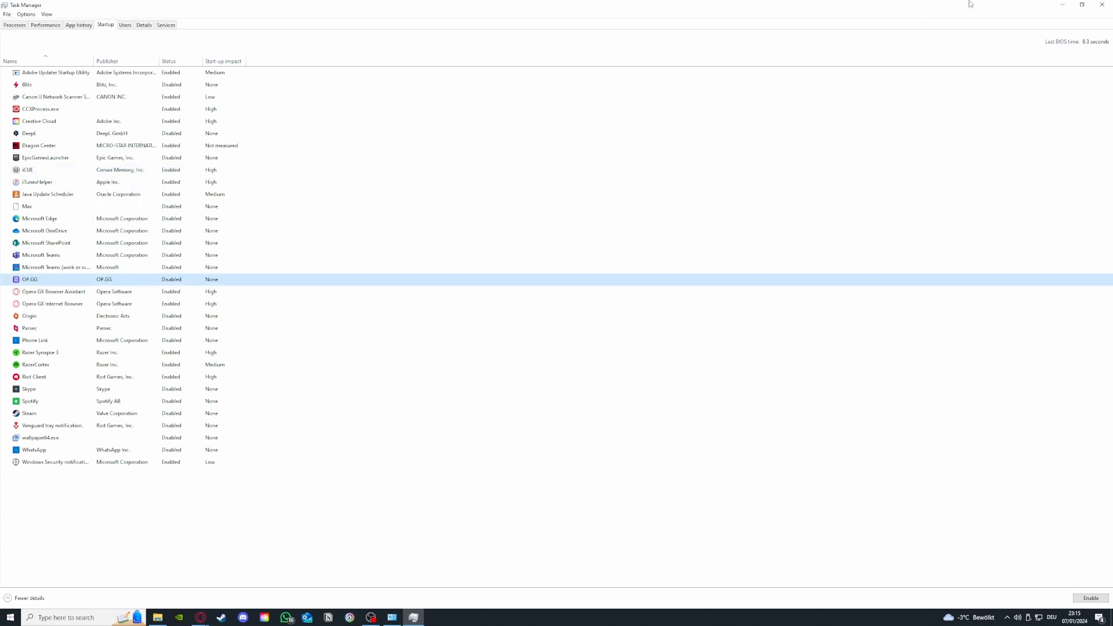
click(1102, 5)
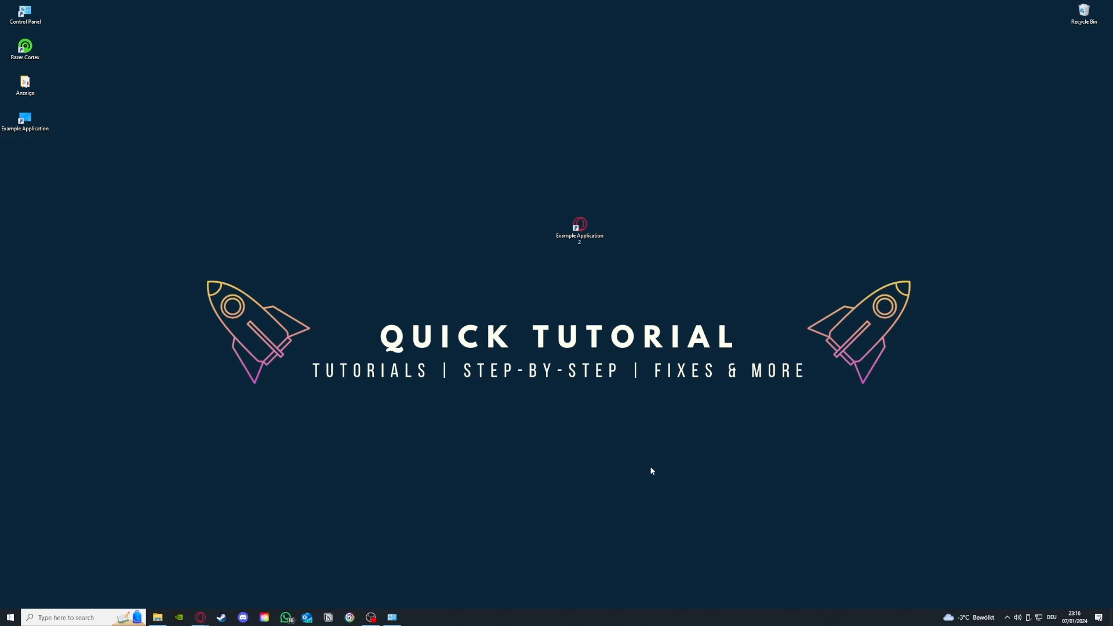
Step: Reopen Task Manager from the desktop and enlarge its window to show all the process columns
right_click(507, 623)
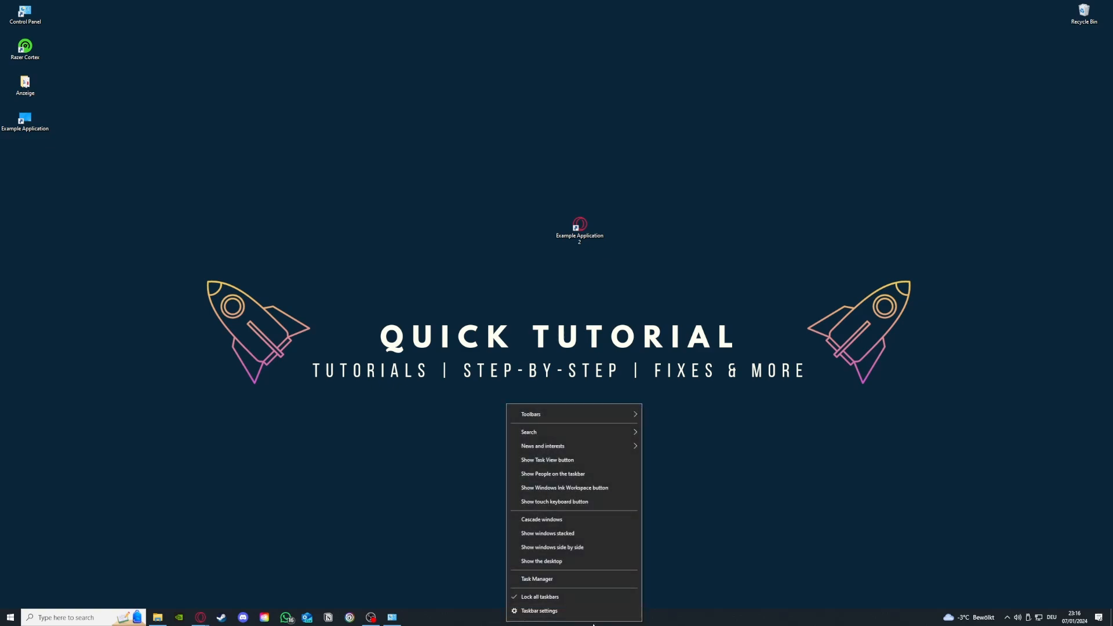
click(543, 581)
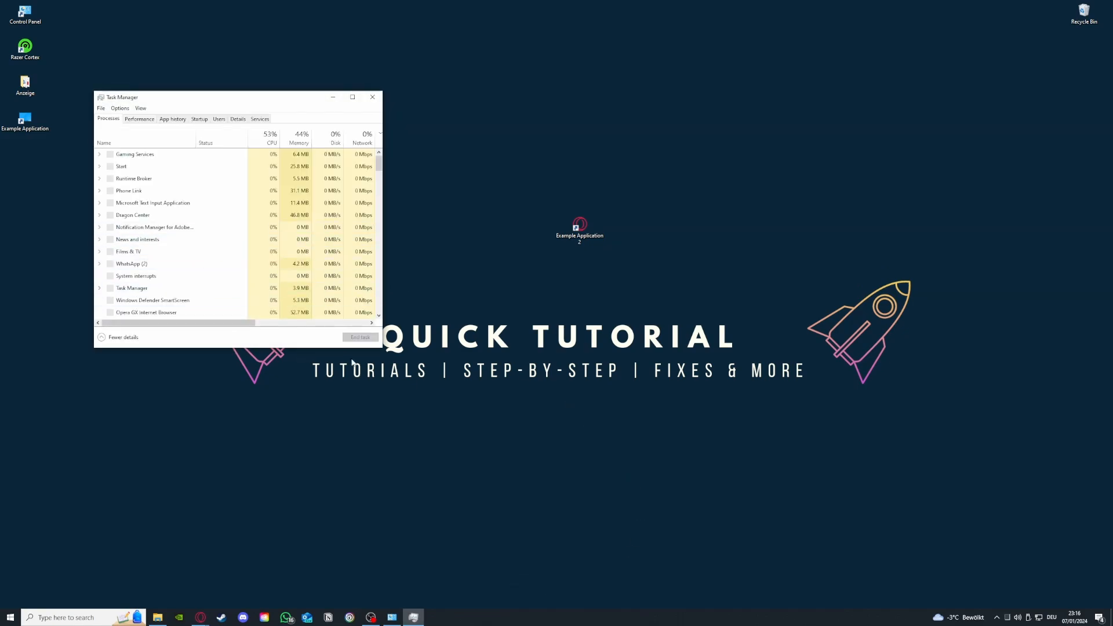
drag(378, 348, 723, 496)
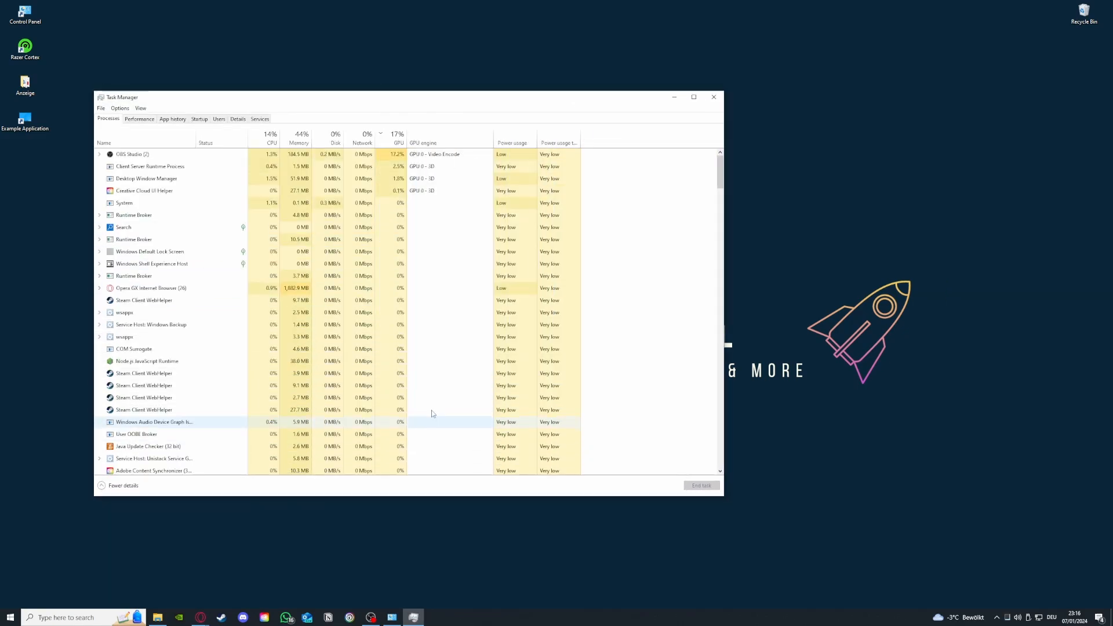
Step: Select the Steam Client WebHelper processes one after another to inspect them, and close Task Manager
click(203, 300)
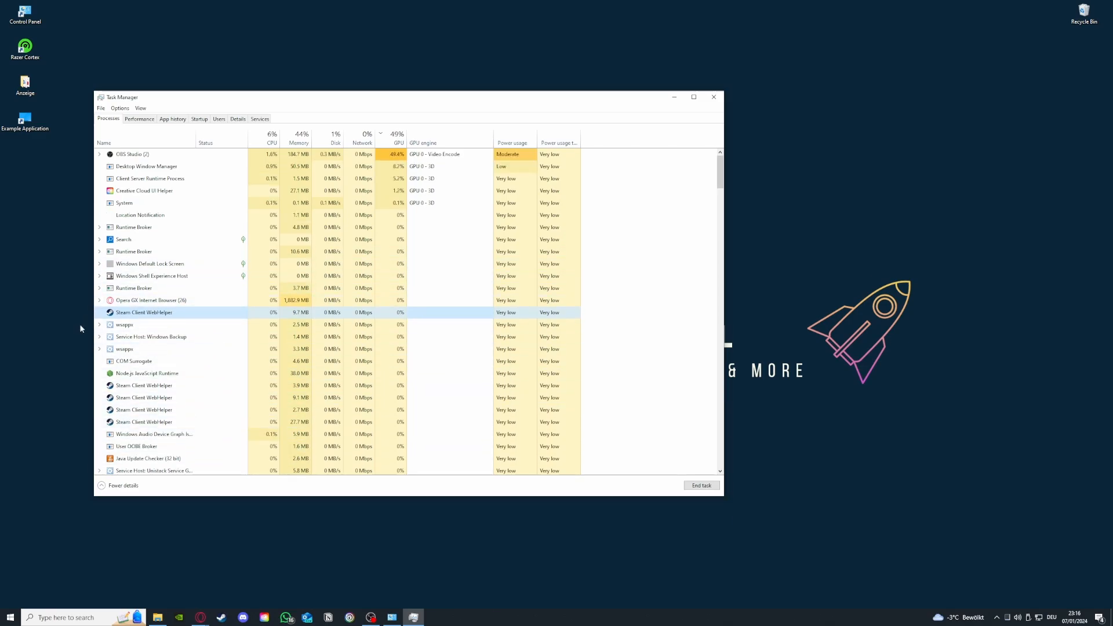
scroll(122, 389, down, 3)
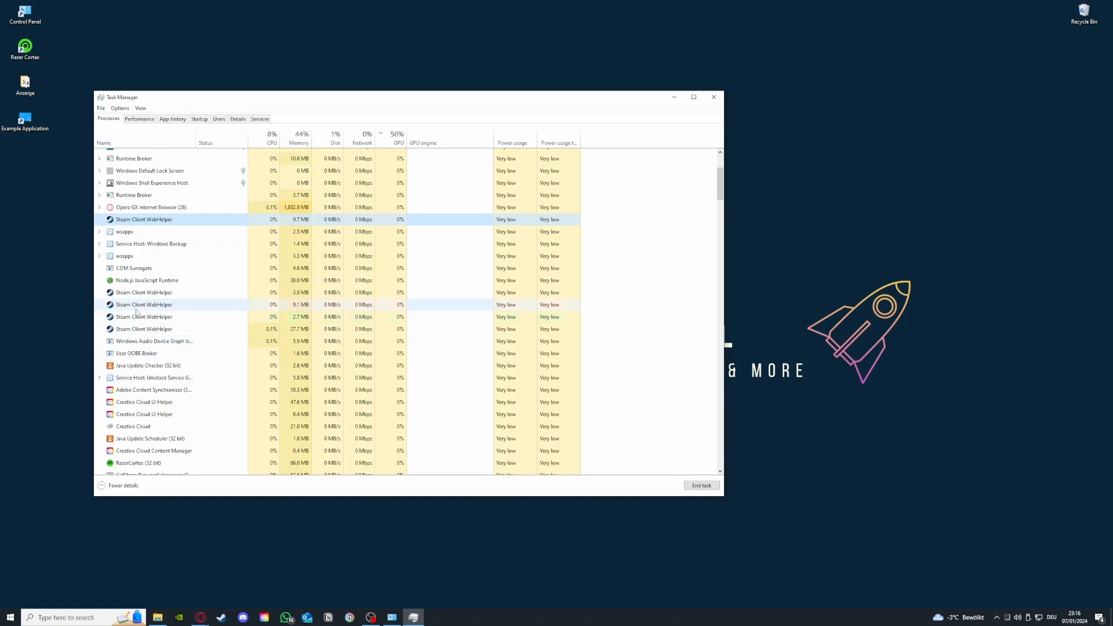
click(131, 291)
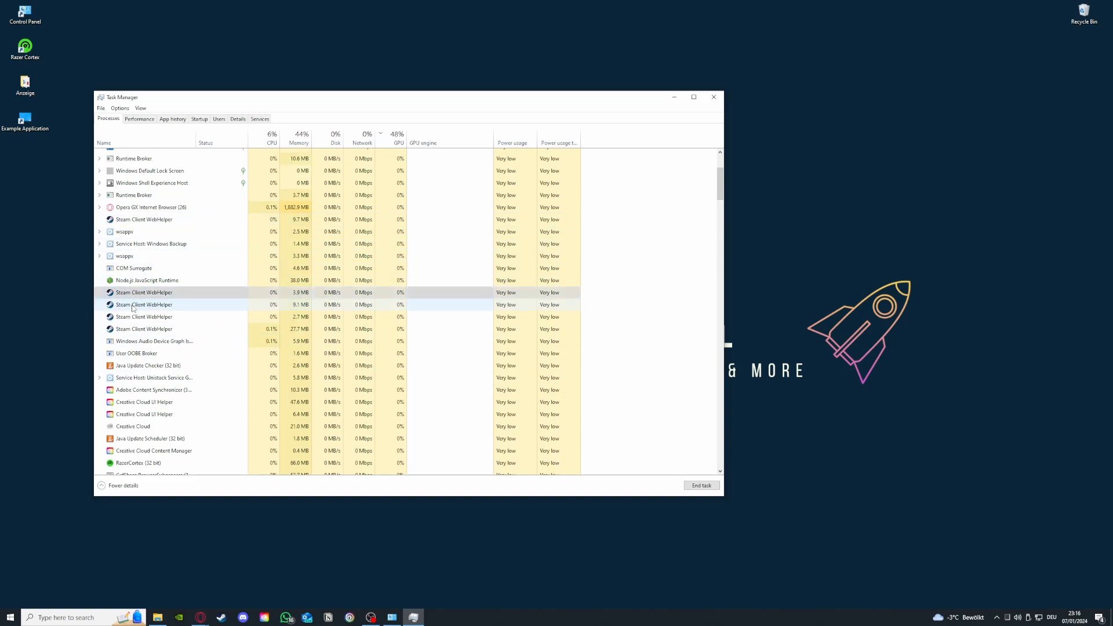
click(134, 304)
click(135, 317)
click(138, 329)
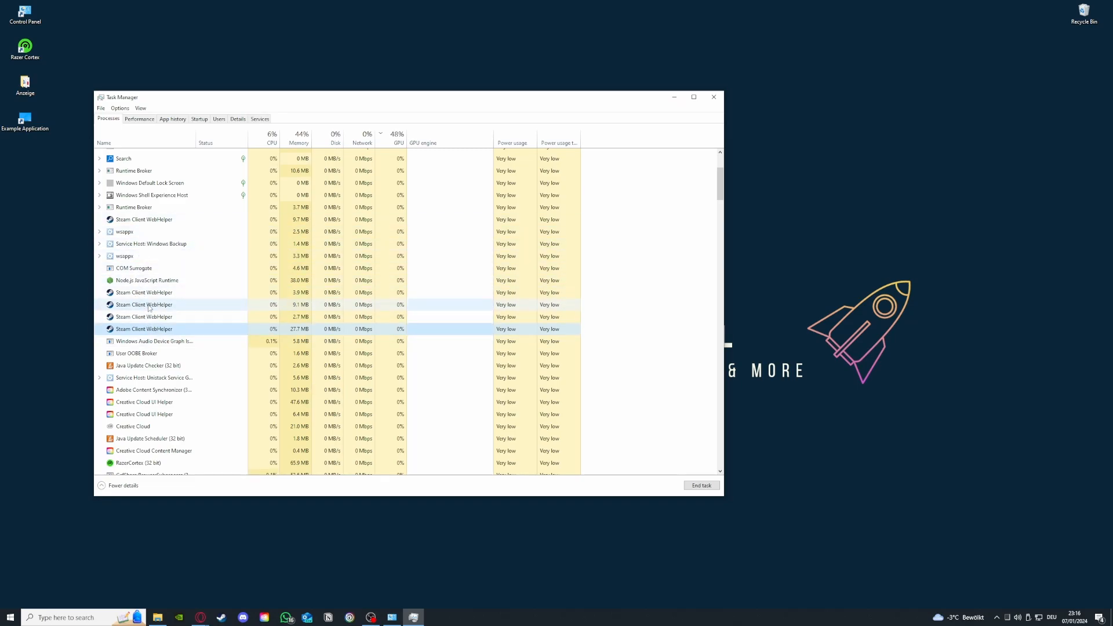
click(712, 95)
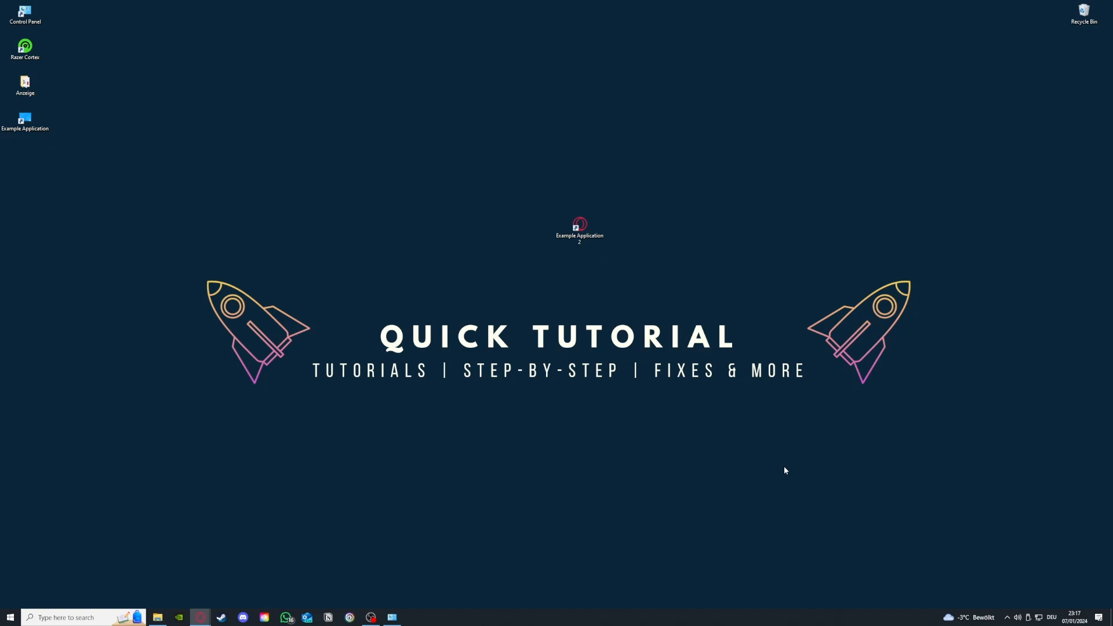
Step: Open Administrative Tools from the Control Panel's System and Security page and place its window beside the Control Panel
click(392, 617)
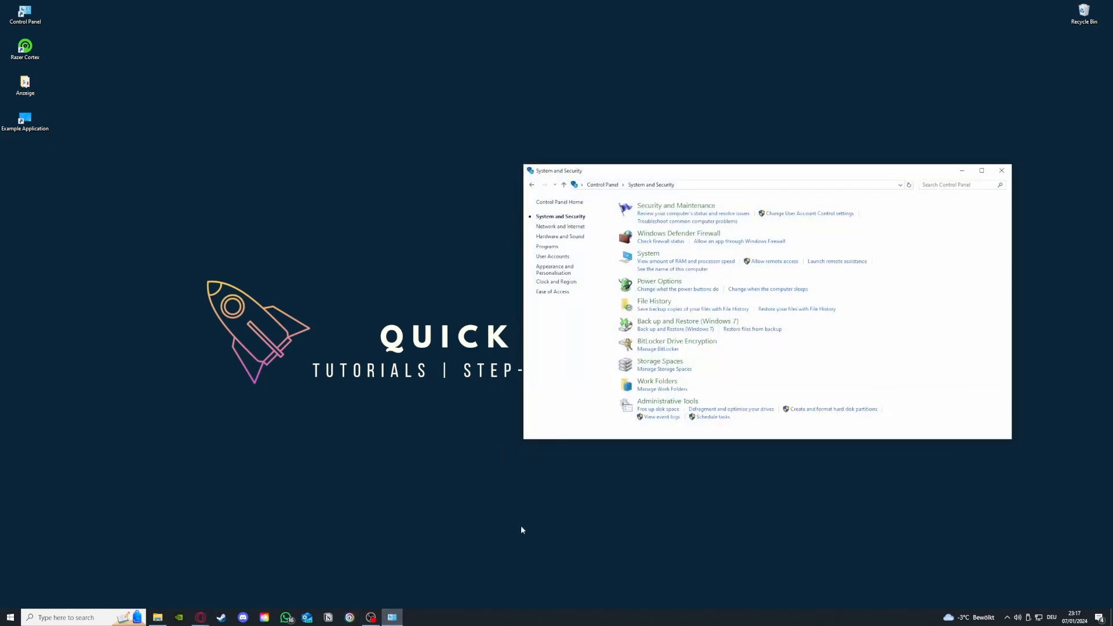
mouse_move(659, 402)
mouse_down()
mouse_move(574, 400)
mouse_move(510, 414)
mouse_move(641, 404)
mouse_up()
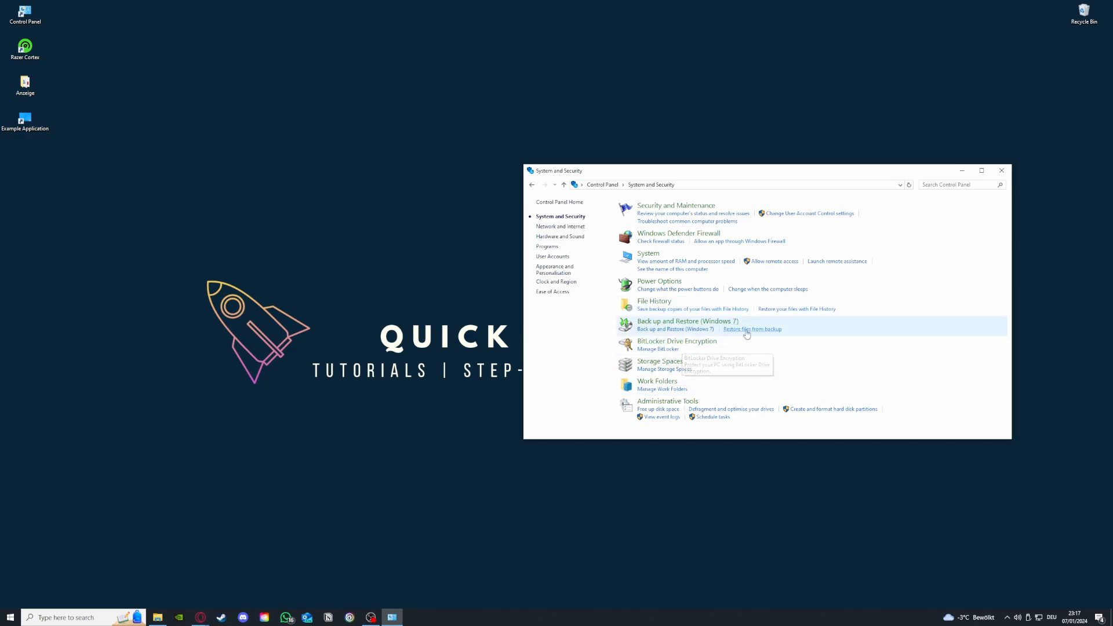
click(689, 404)
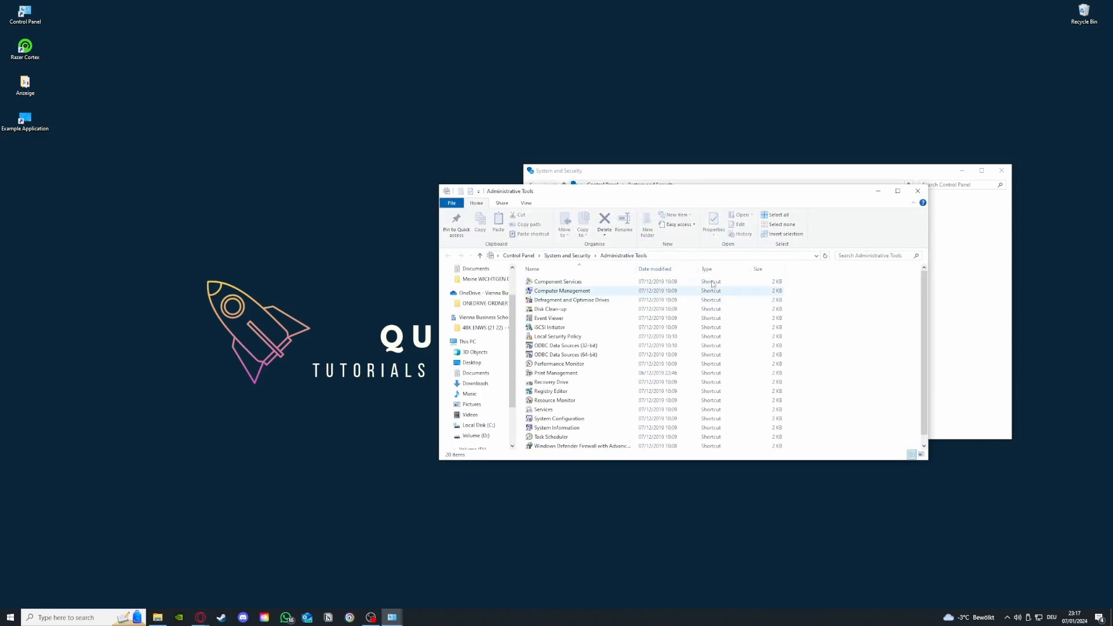
drag(690, 193, 276, 126)
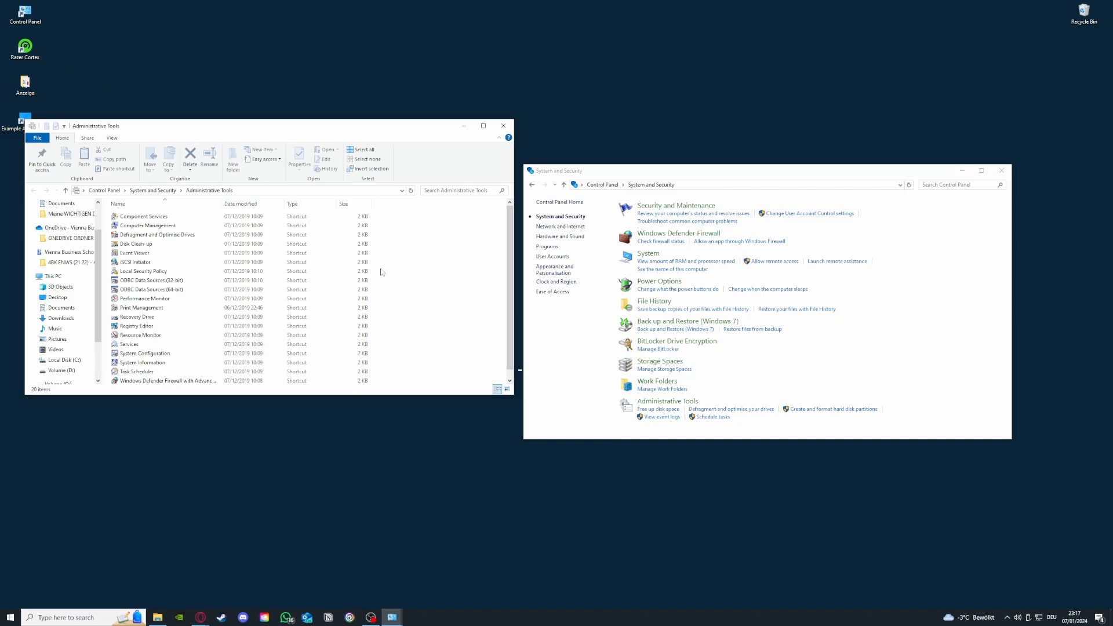
click(90, 618)
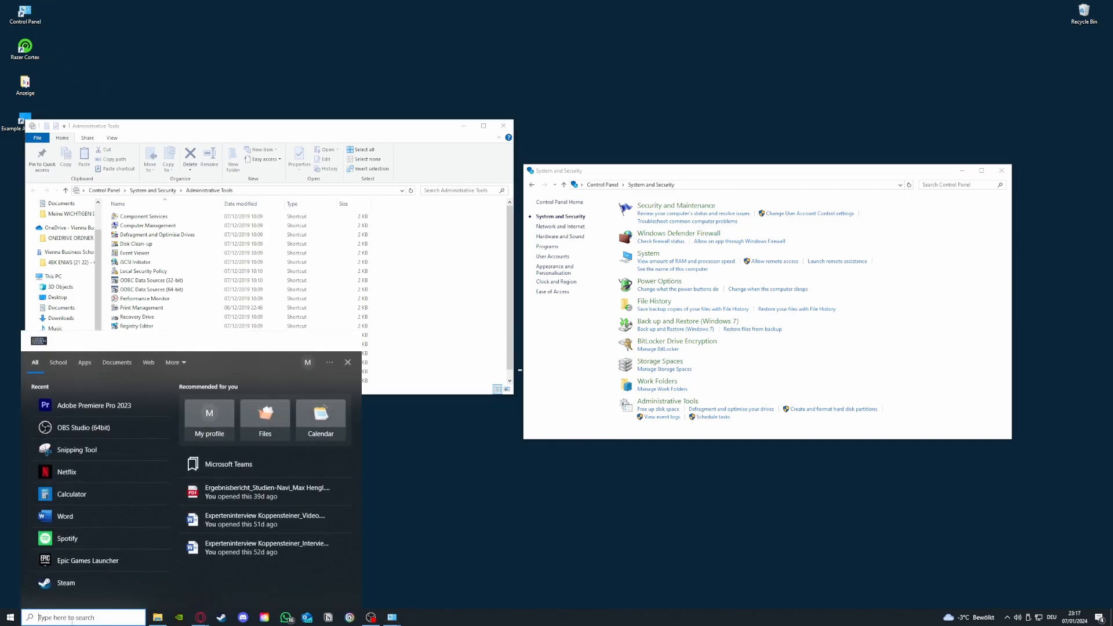
click(390, 489)
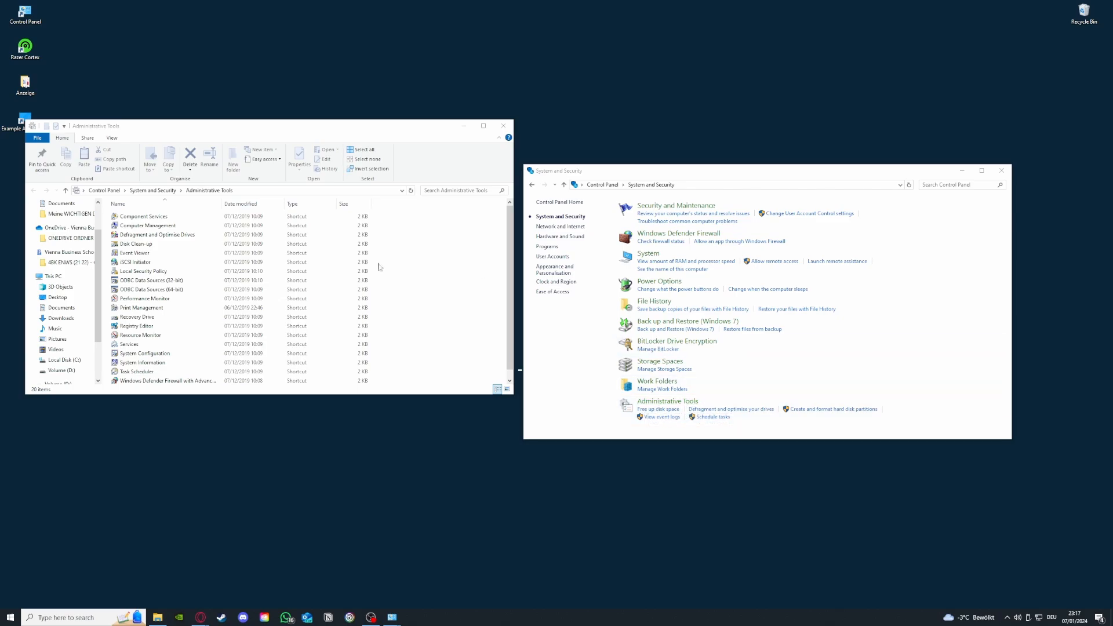
Step: Open Disk Clean-up from Administrative Tools to check which drives it offers, cancel it, and close the Administrative Tools and Control Panel windows
double_click(136, 243)
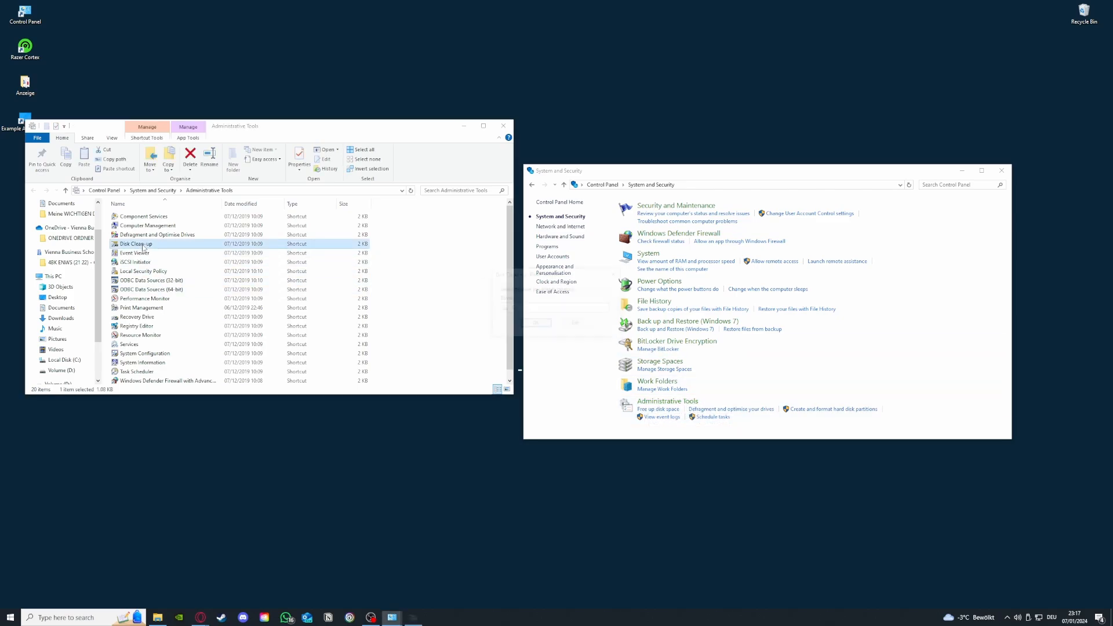
click(555, 311)
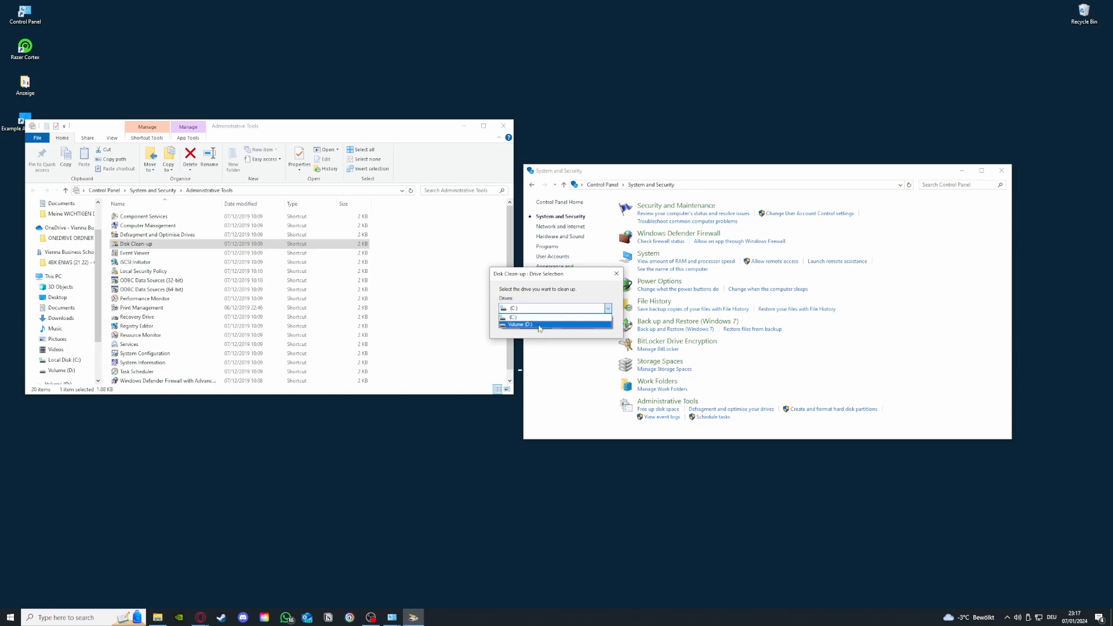
click(606, 308)
click(616, 274)
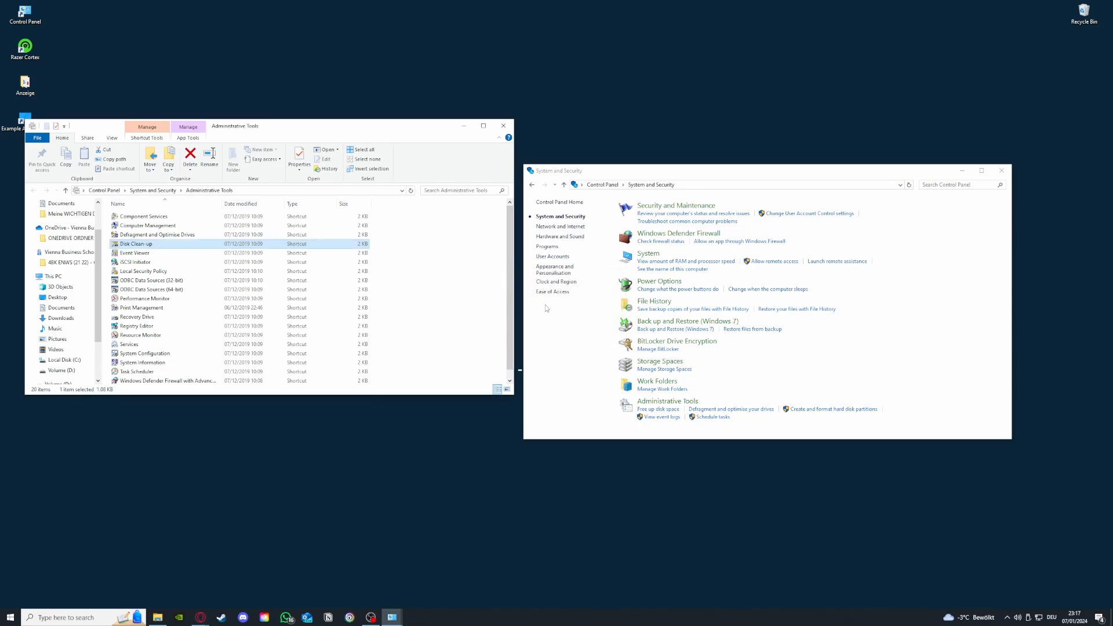
click(506, 125)
click(1001, 170)
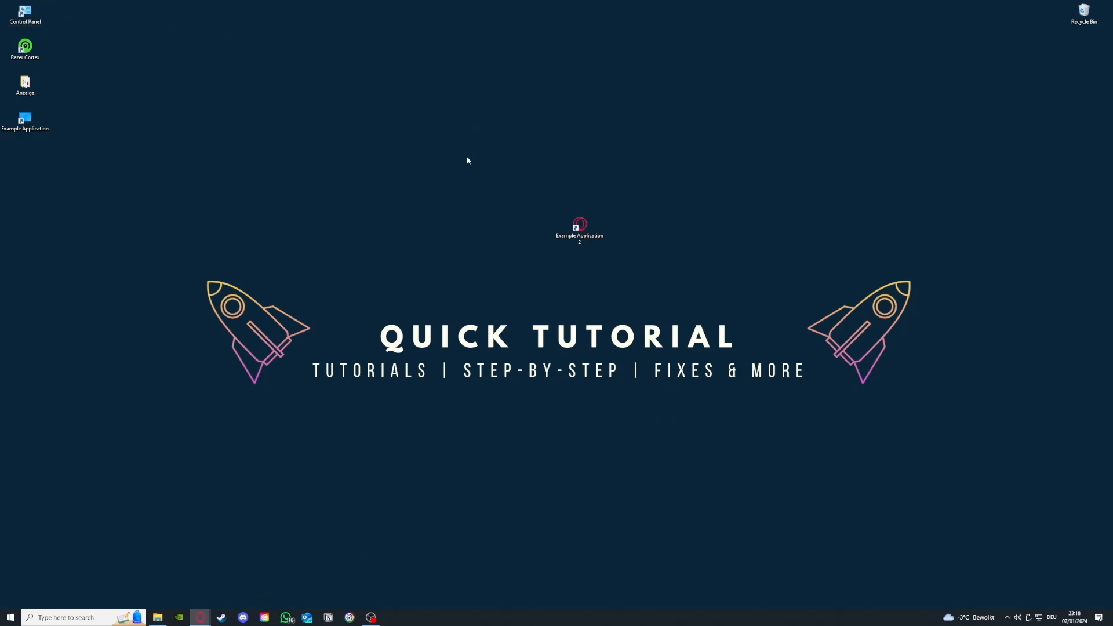
Step: Open the Control Panel's list of installed programs and check the uninstall option for Microsoft Teams without running it
double_click(42, 16)
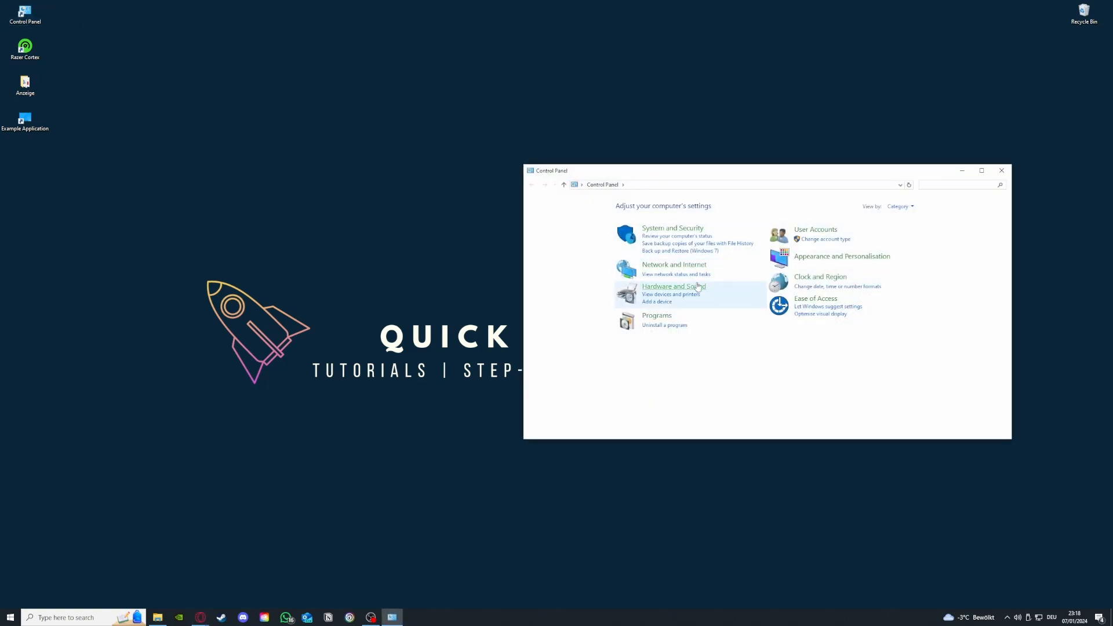
click(665, 326)
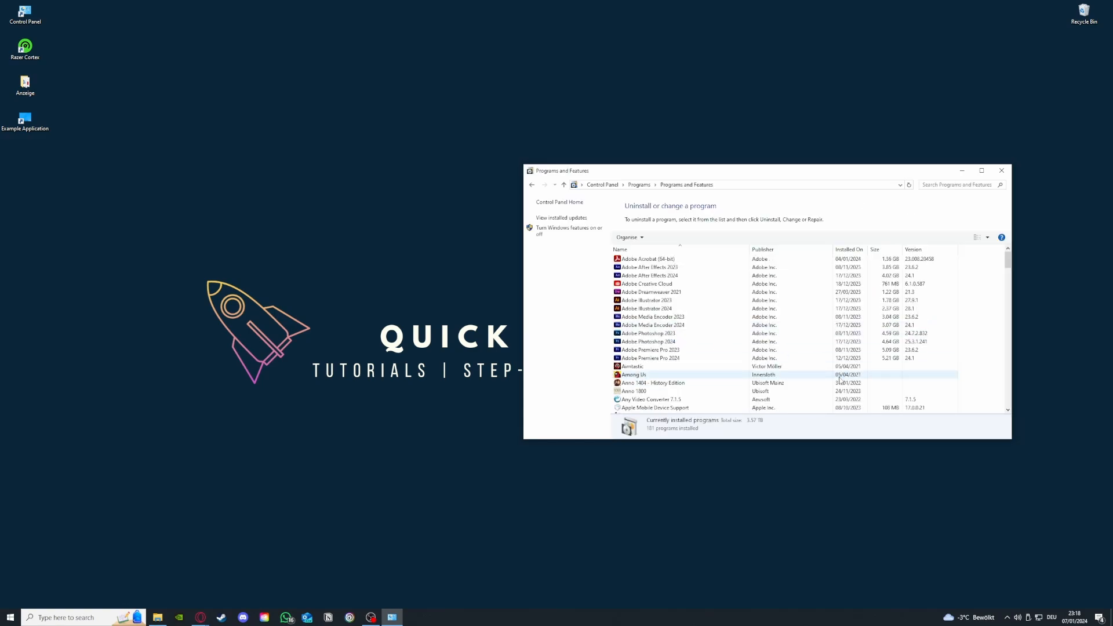
scroll(773, 347, down, 15)
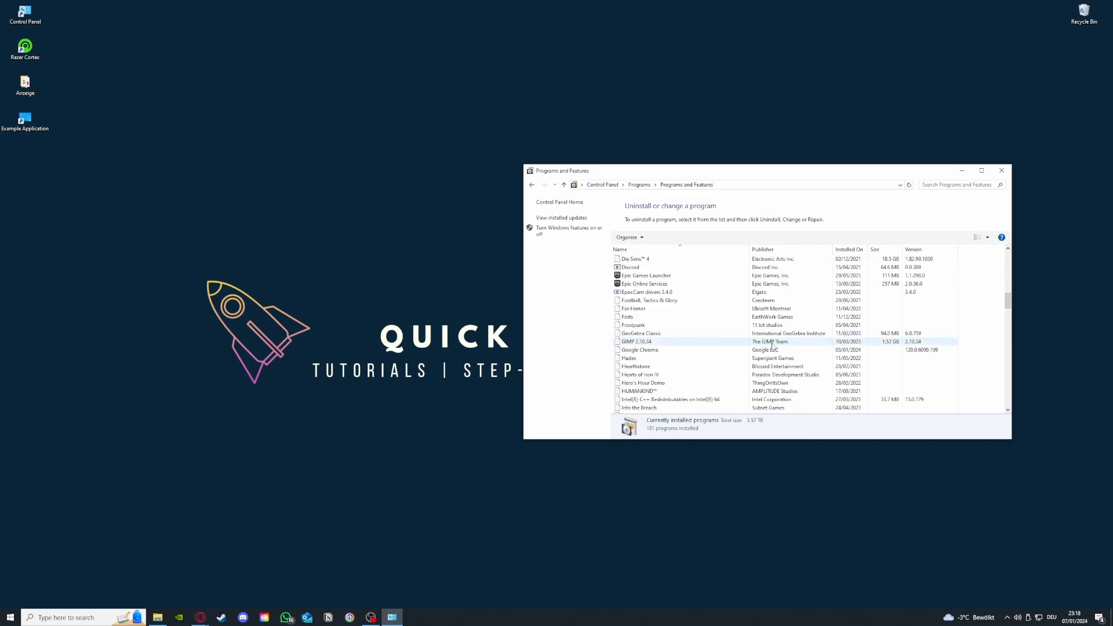
scroll(773, 347, down, 10)
scroll(721, 351, up, 4)
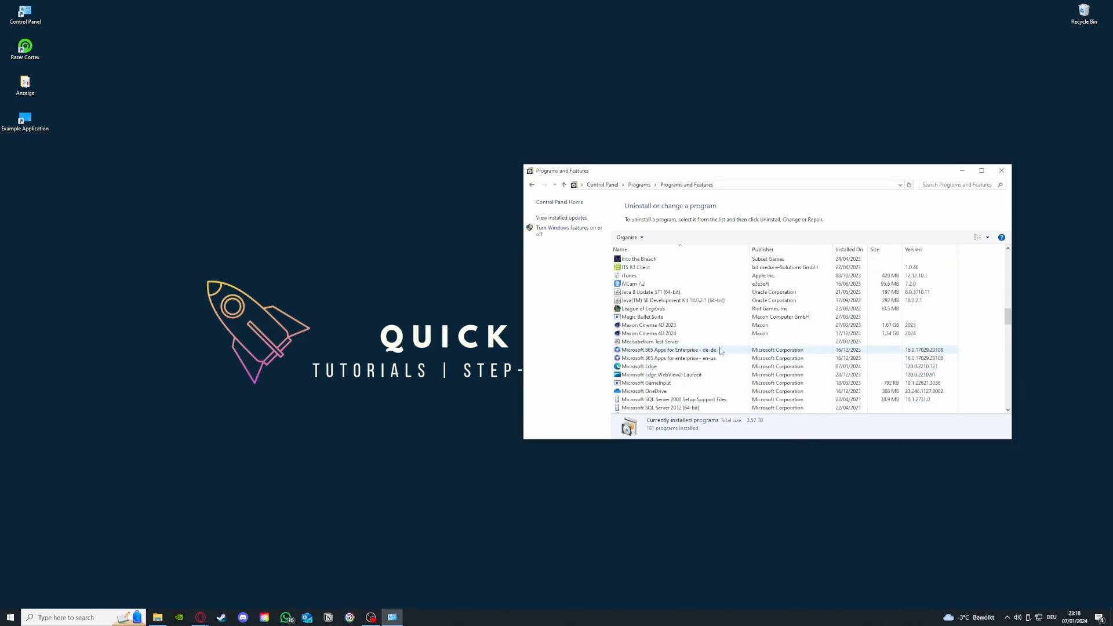
scroll(720, 351, down, 3)
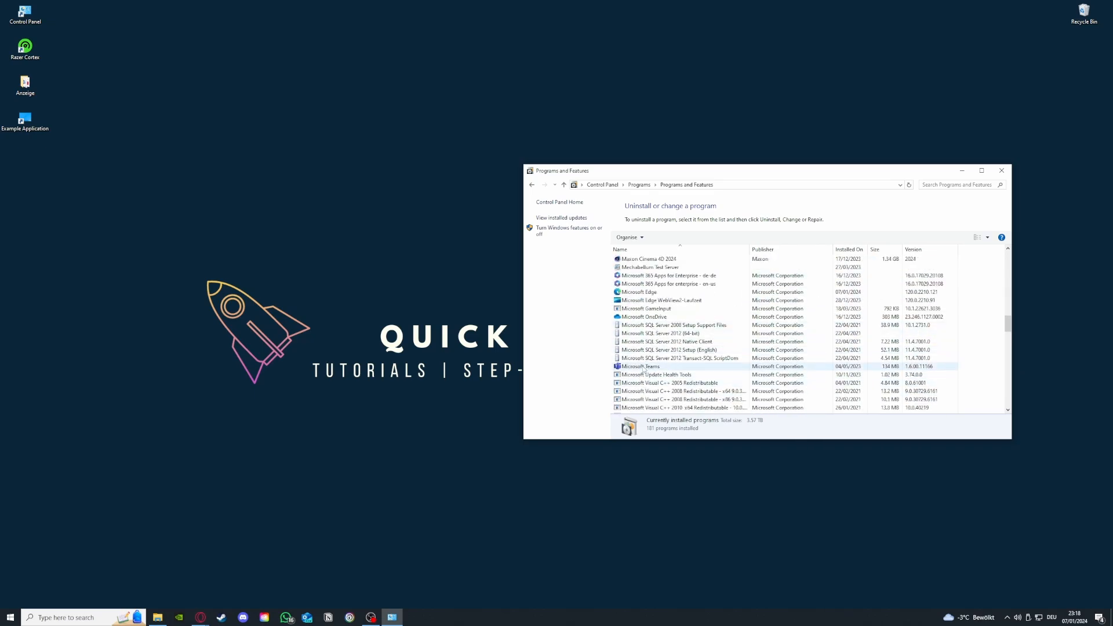
click(643, 368)
right_click(643, 369)
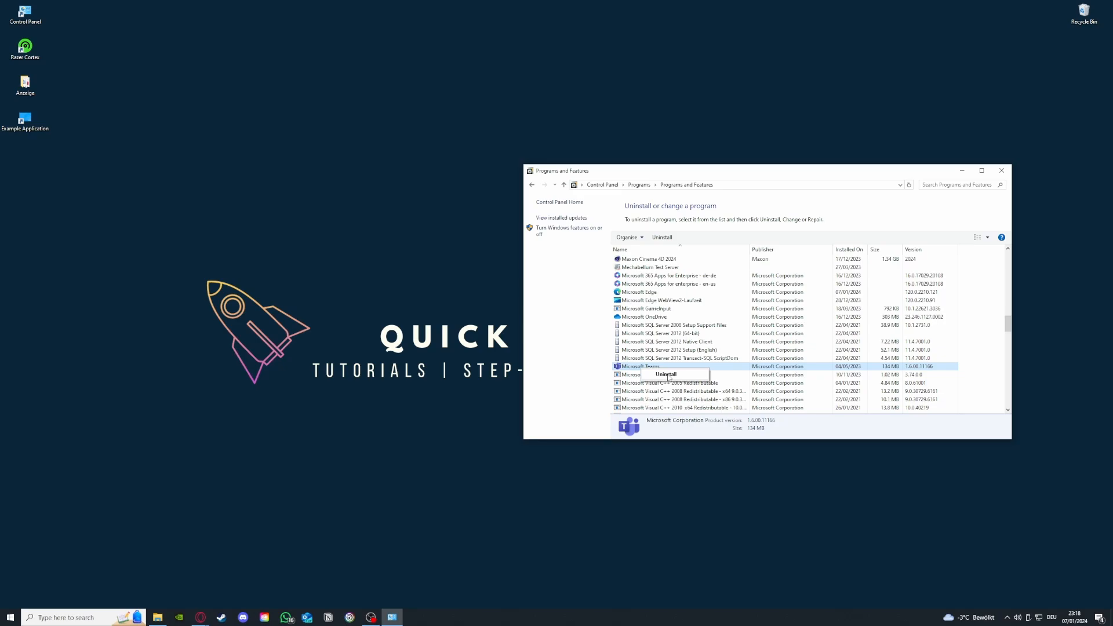
click(555, 299)
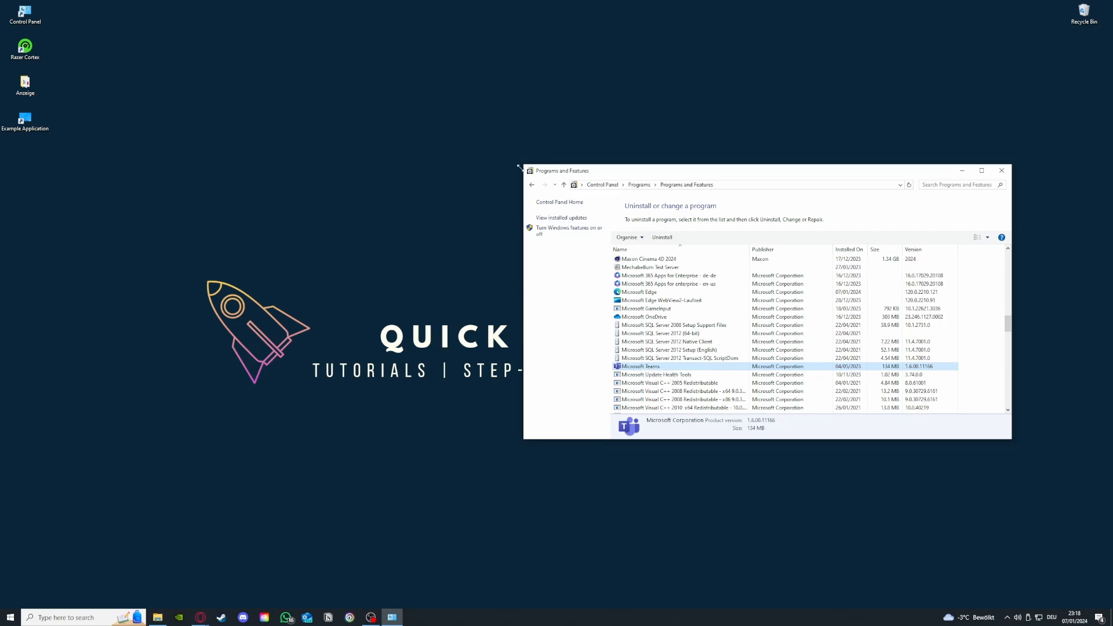
Step: Return to the Control Panel home page, search it for "window" and open Windows Defender Firewall
click(532, 185)
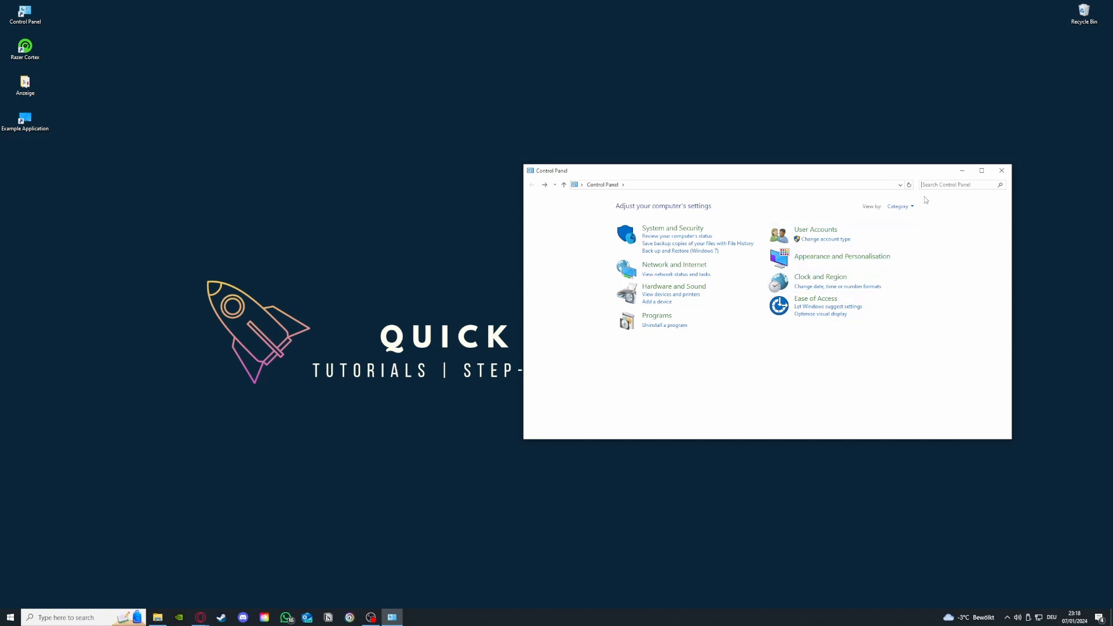
click(937, 185)
text(window)
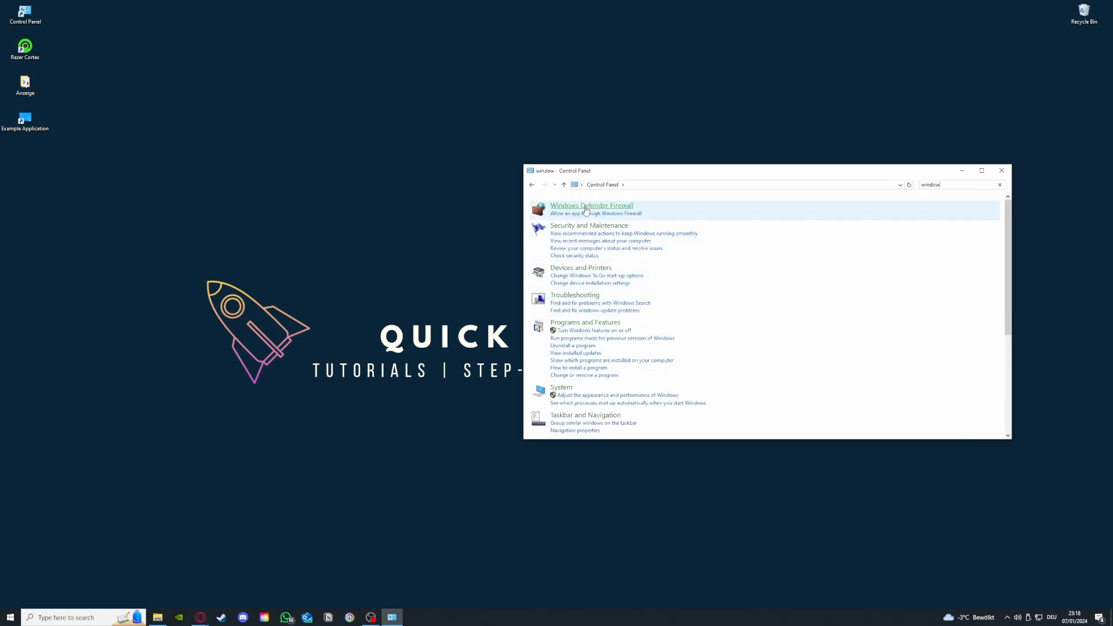
click(591, 205)
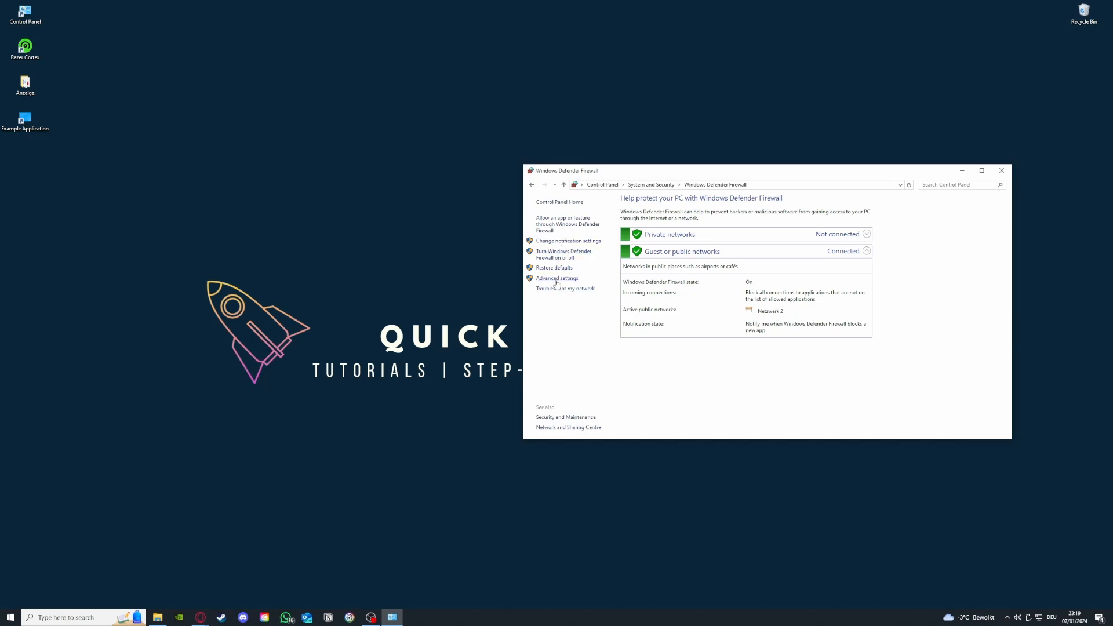
Step: Examine the list of apps allowed through Windows Defender Firewall and go back to the firewall overview
click(558, 225)
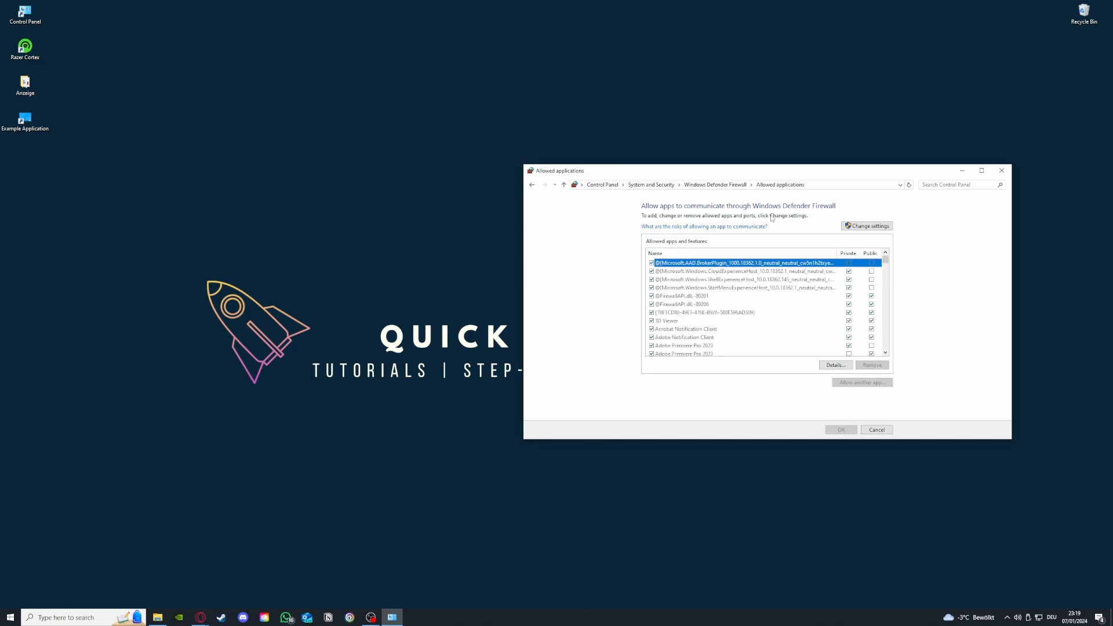
click(532, 184)
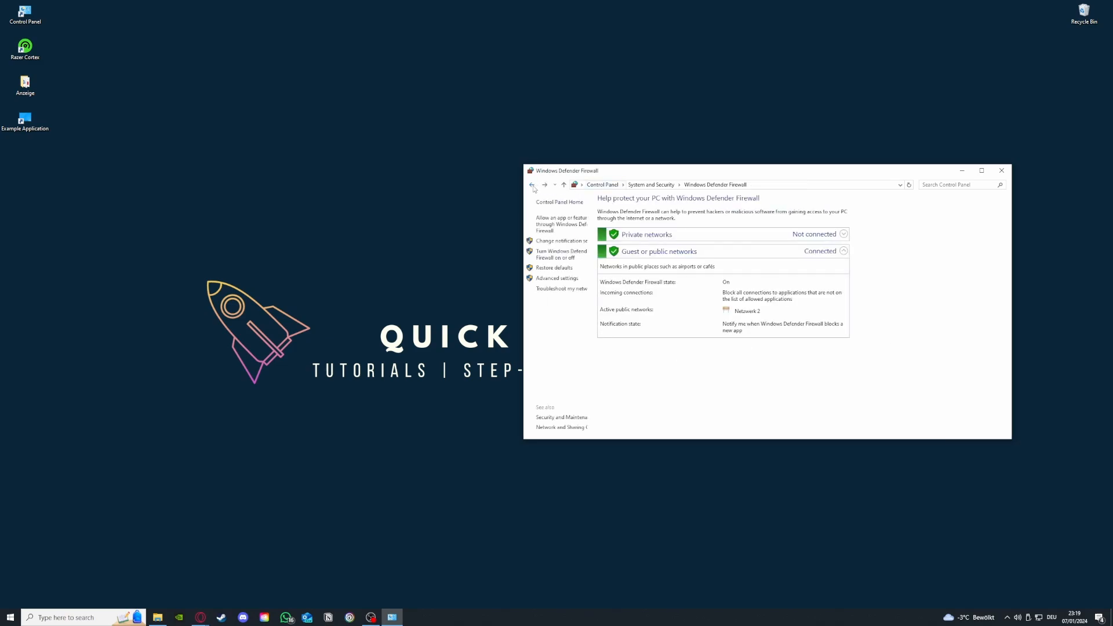
click(558, 226)
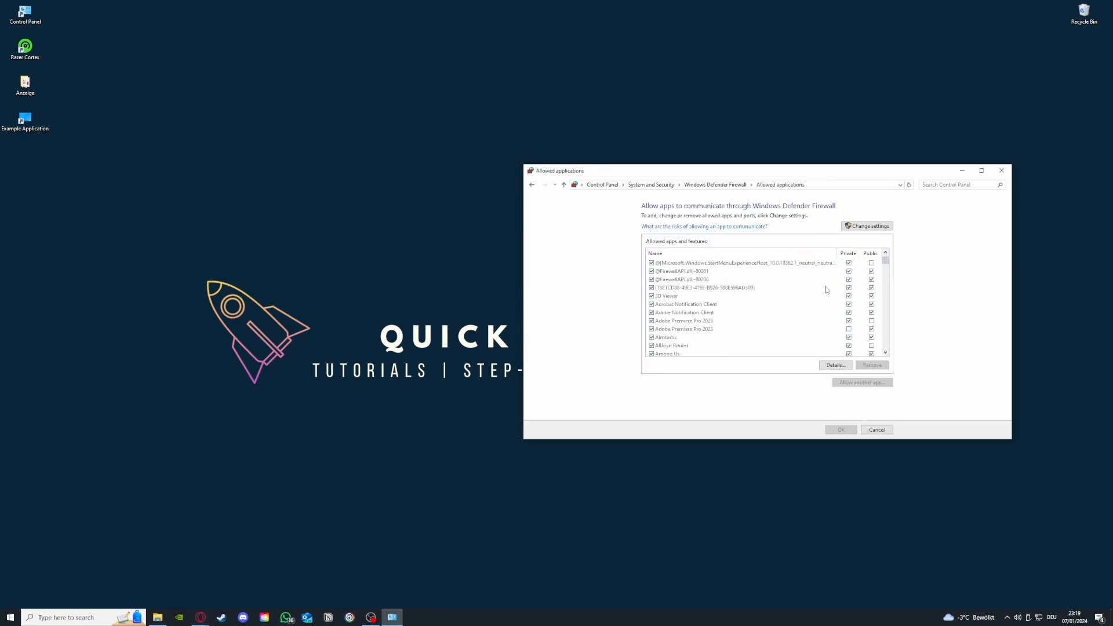
scroll(826, 289, down, 10)
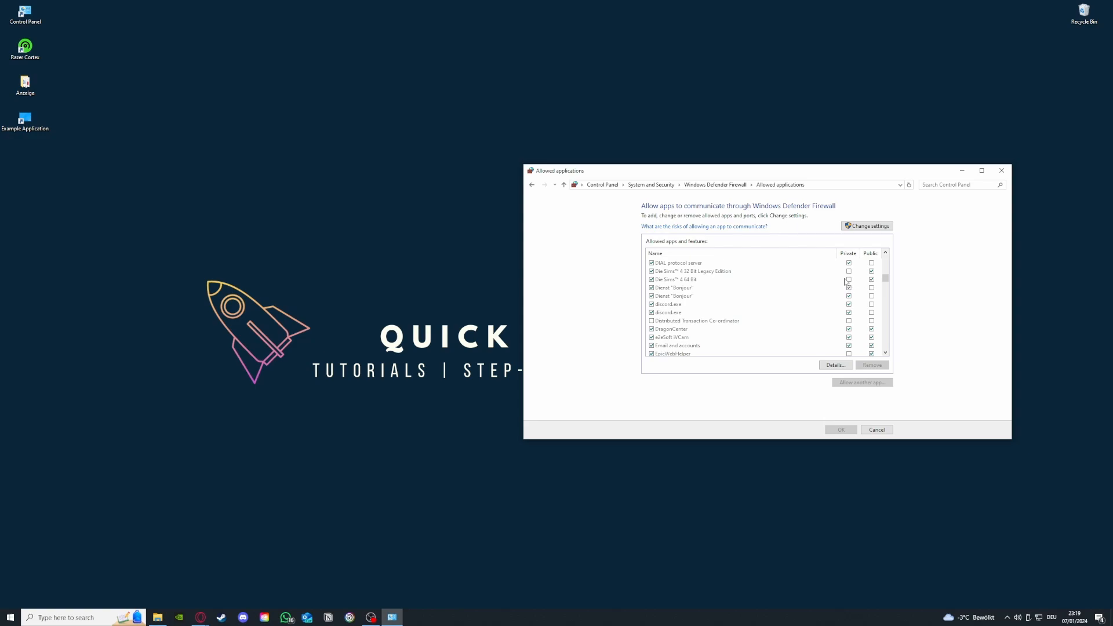
click(531, 186)
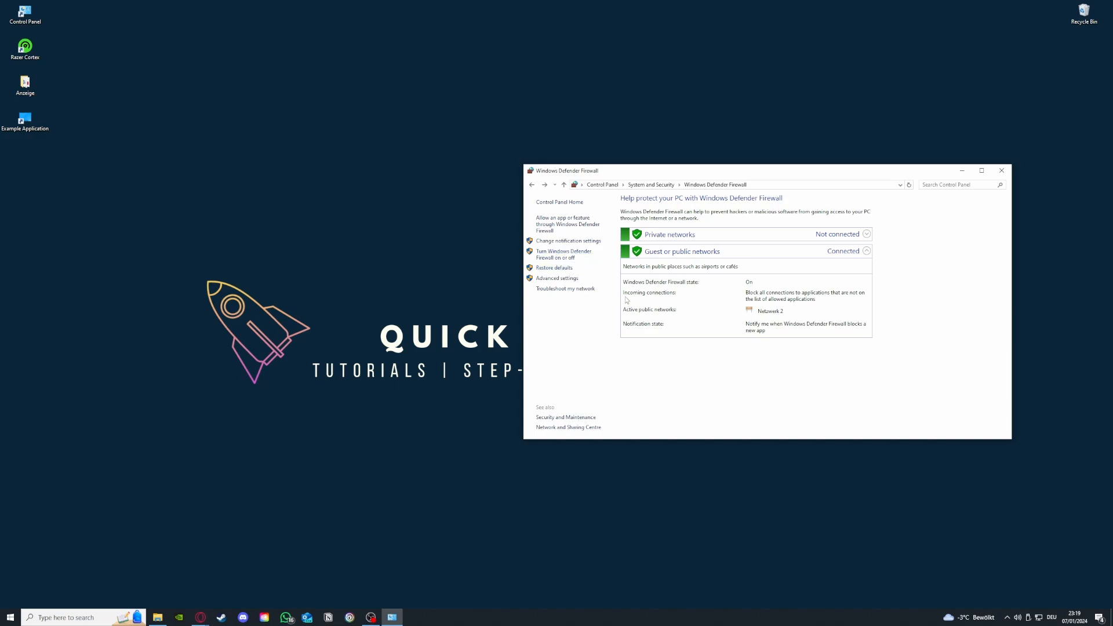
Step: Open the firewall's advanced settings, view the Outbound Rules, and look through the Inbound Rules list
click(565, 279)
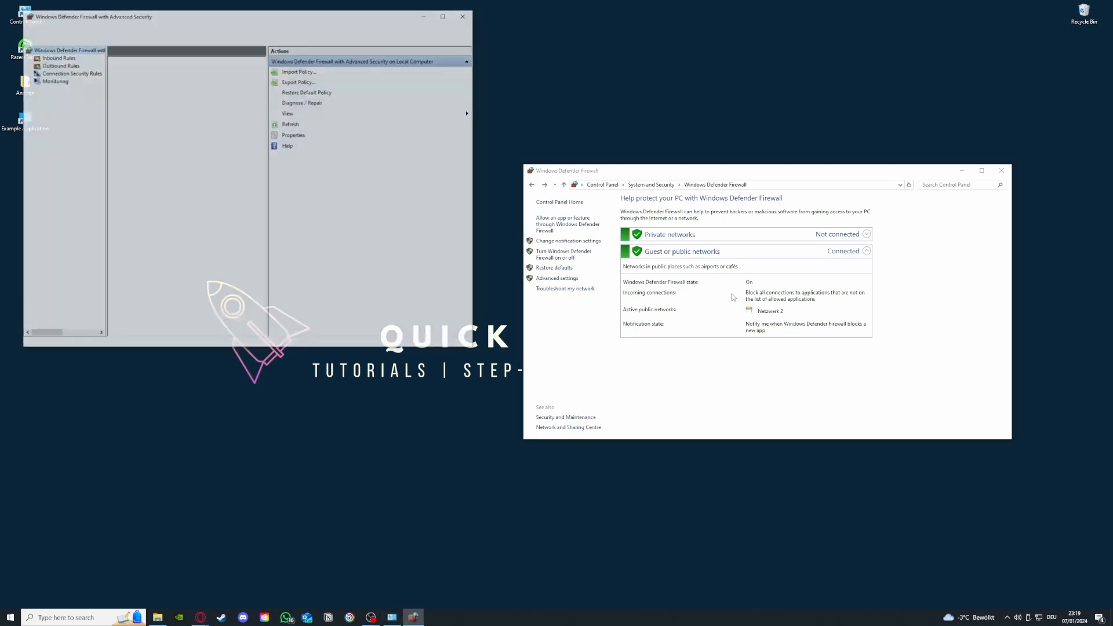
scroll(172, 134, down, 2)
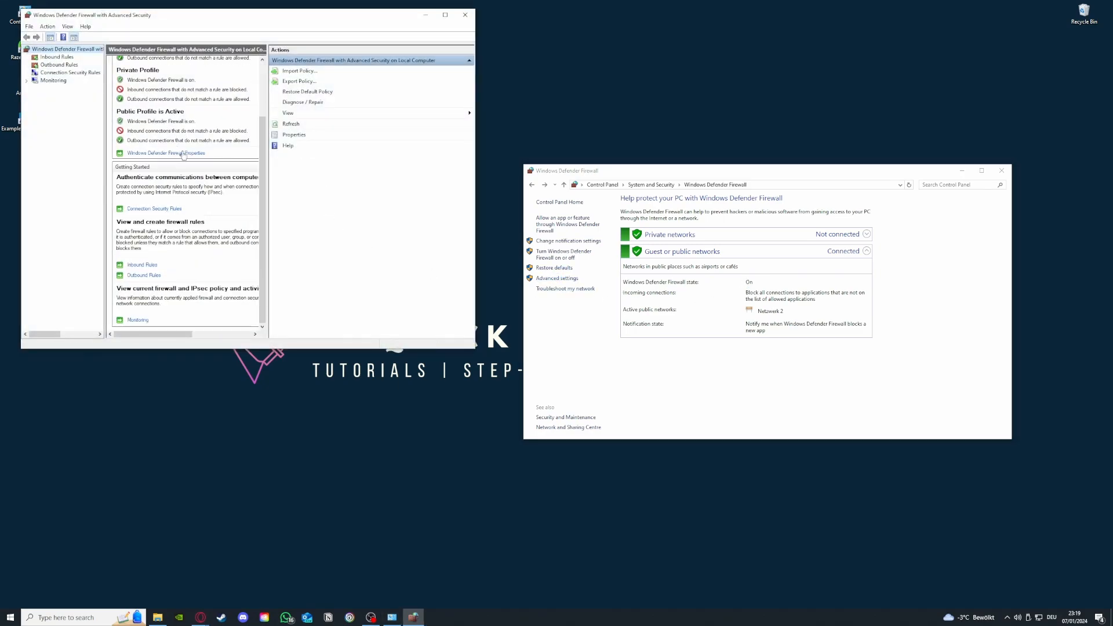
click(57, 58)
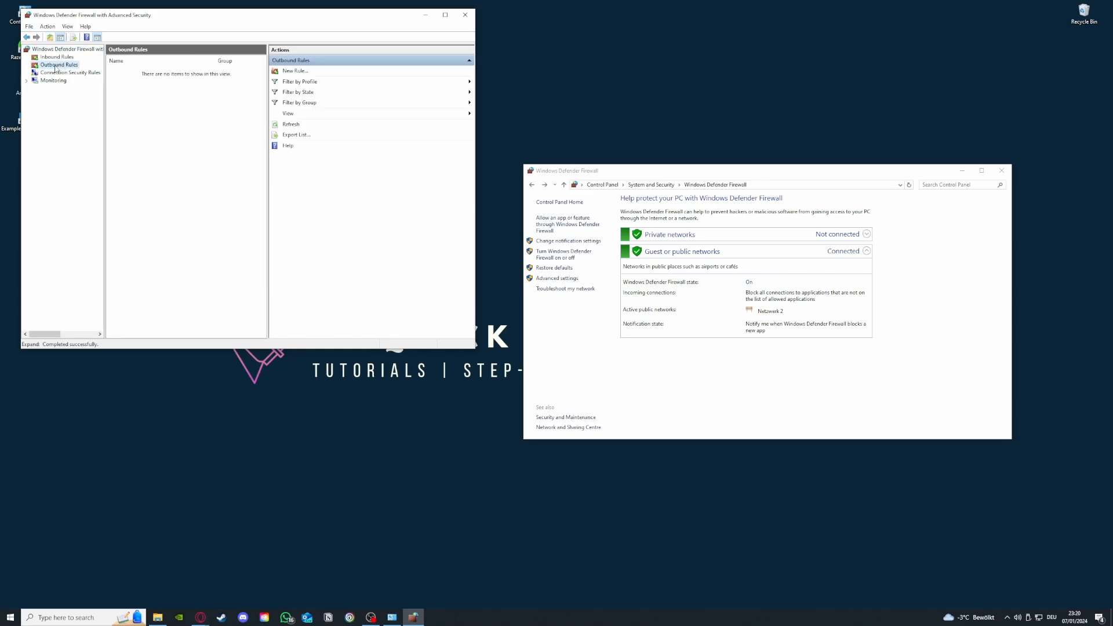
click(59, 64)
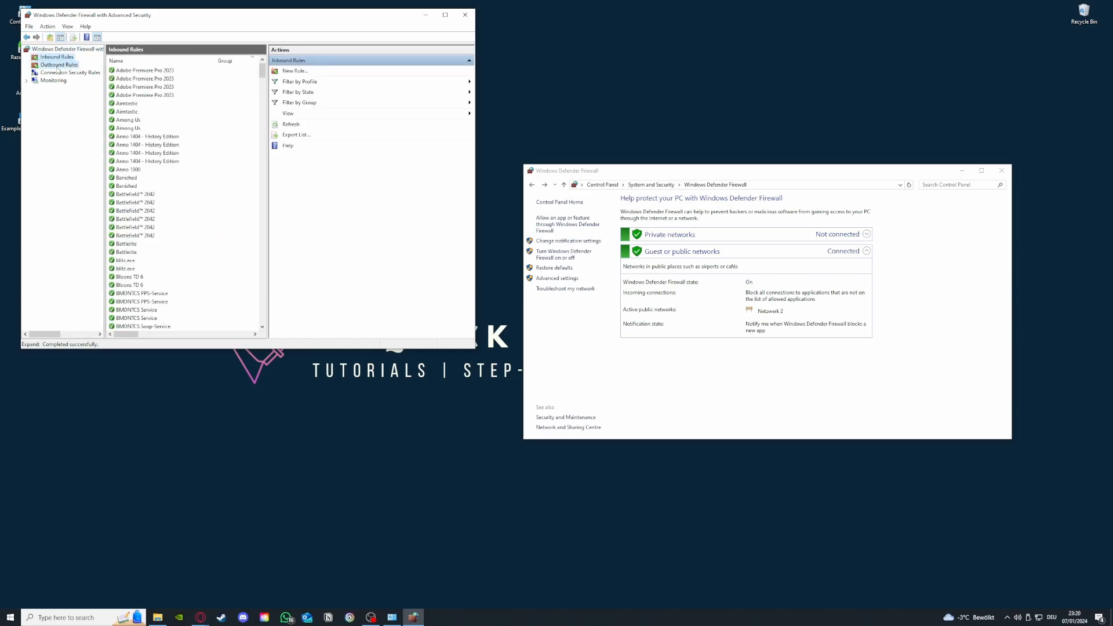
click(58, 57)
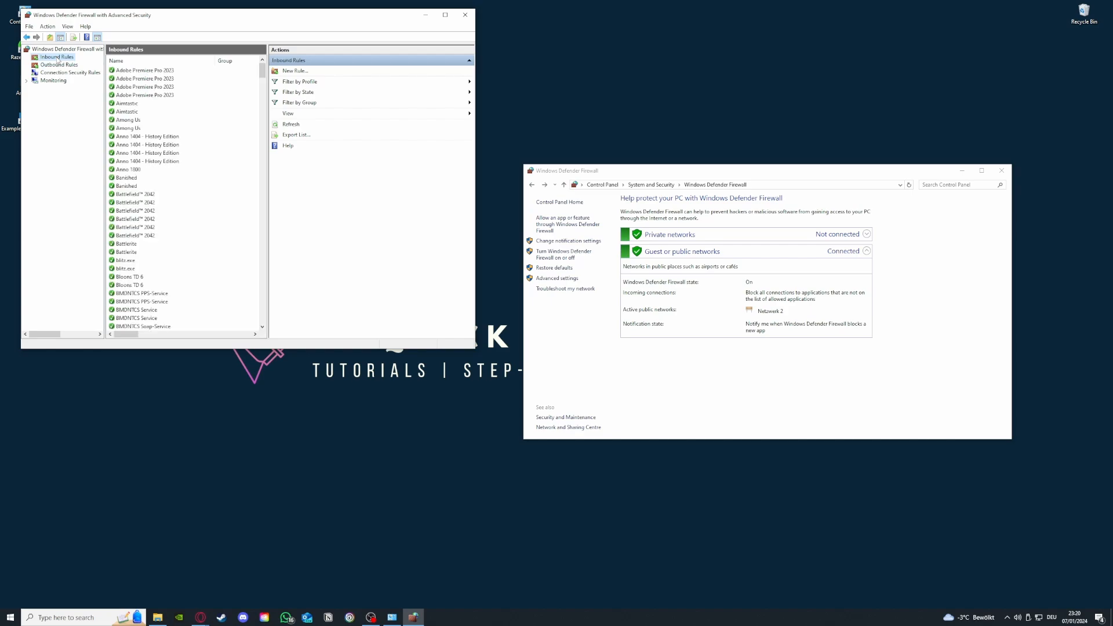
scroll(181, 174, down, 3)
scroll(182, 173, down, 20)
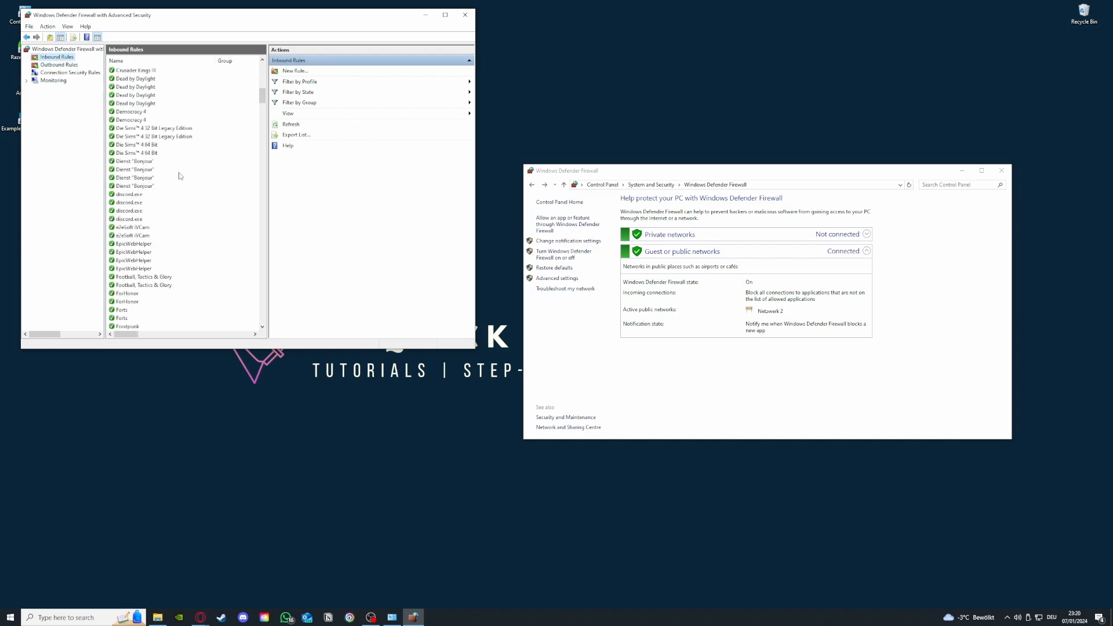
Step: Open the New Inbound Rule Wizard to view its rule types, cancel it, and examine more of the inbound rules
click(312, 72)
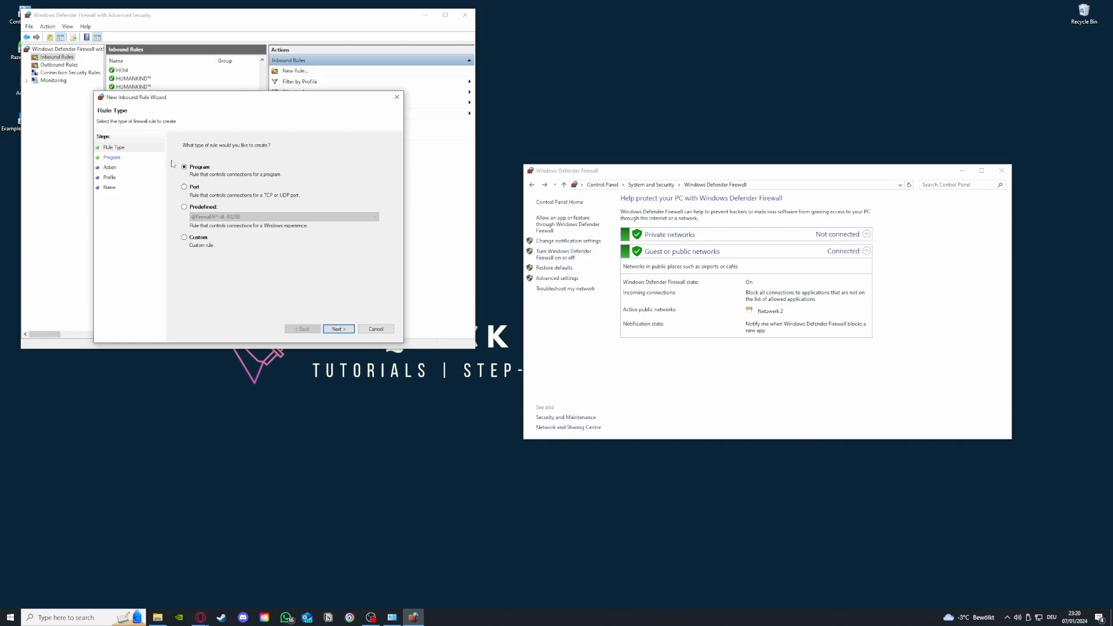
click(401, 99)
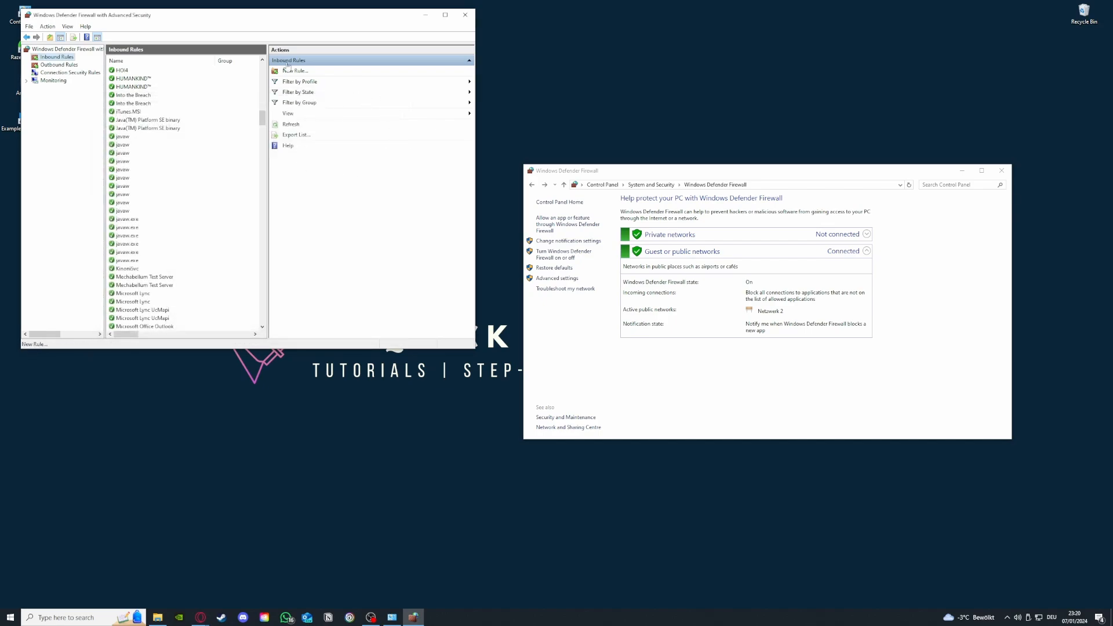
scroll(204, 280, down, 10)
scroll(204, 280, down, 8)
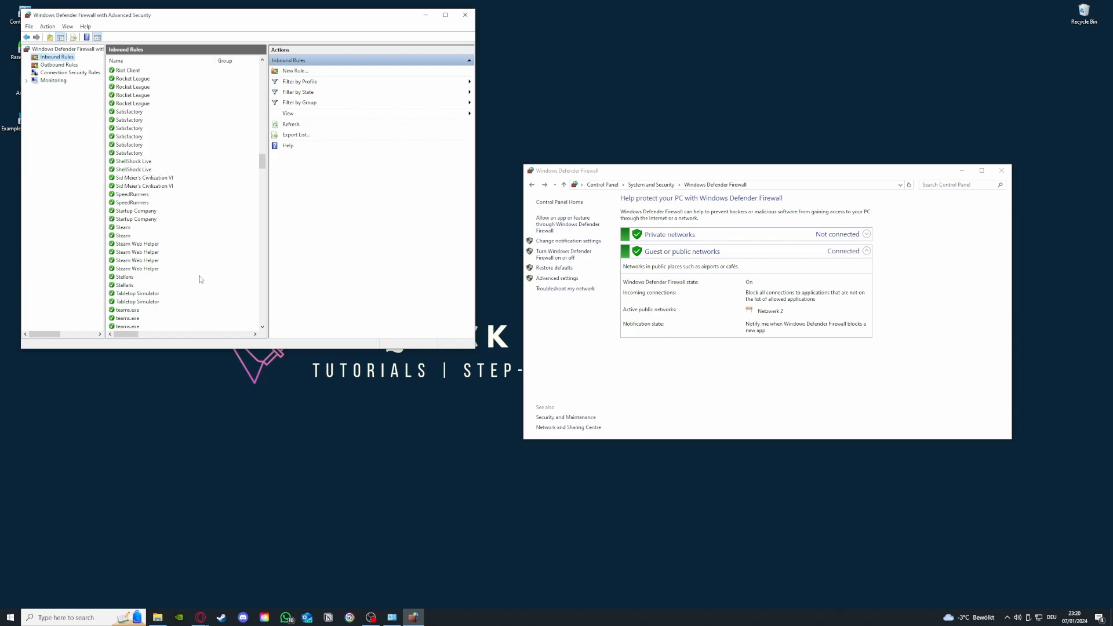
Step: Switch to the Outbound Rules and look through the list before returning to its beginning
click(59, 65)
click(58, 57)
click(59, 65)
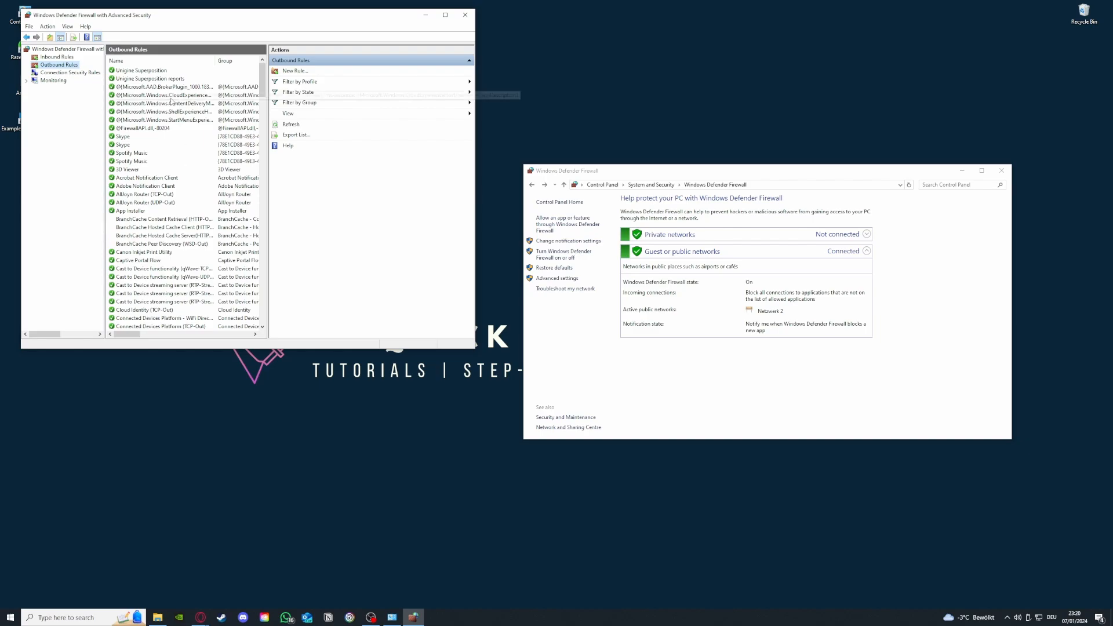
drag(263, 85, 174, 320)
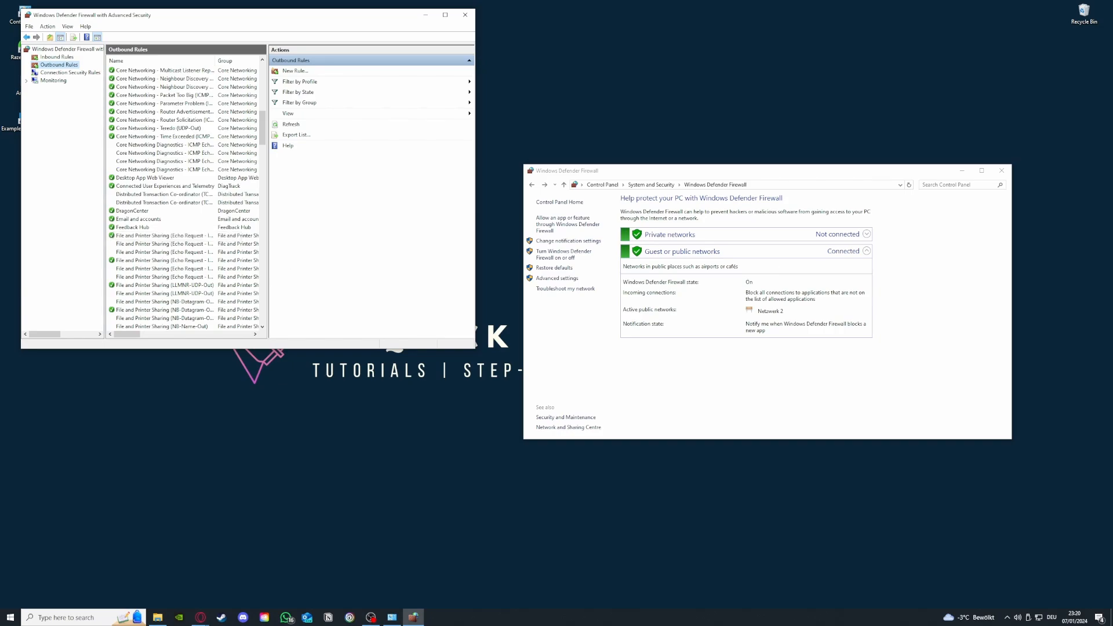
click(200, 617)
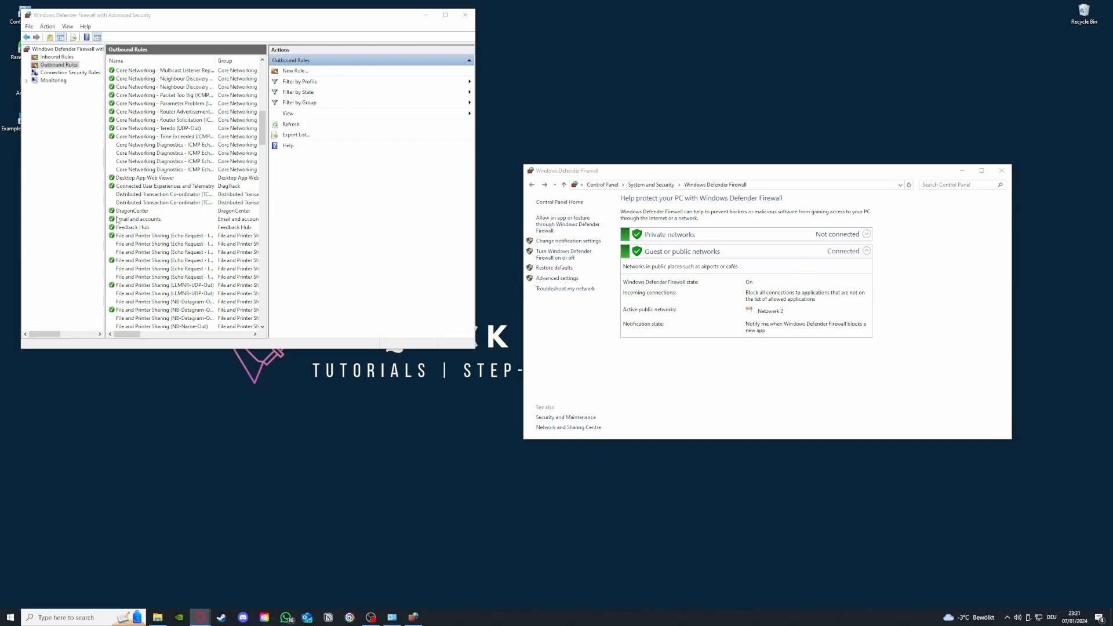
scroll(184, 244, up, 10)
scroll(184, 243, up, 3)
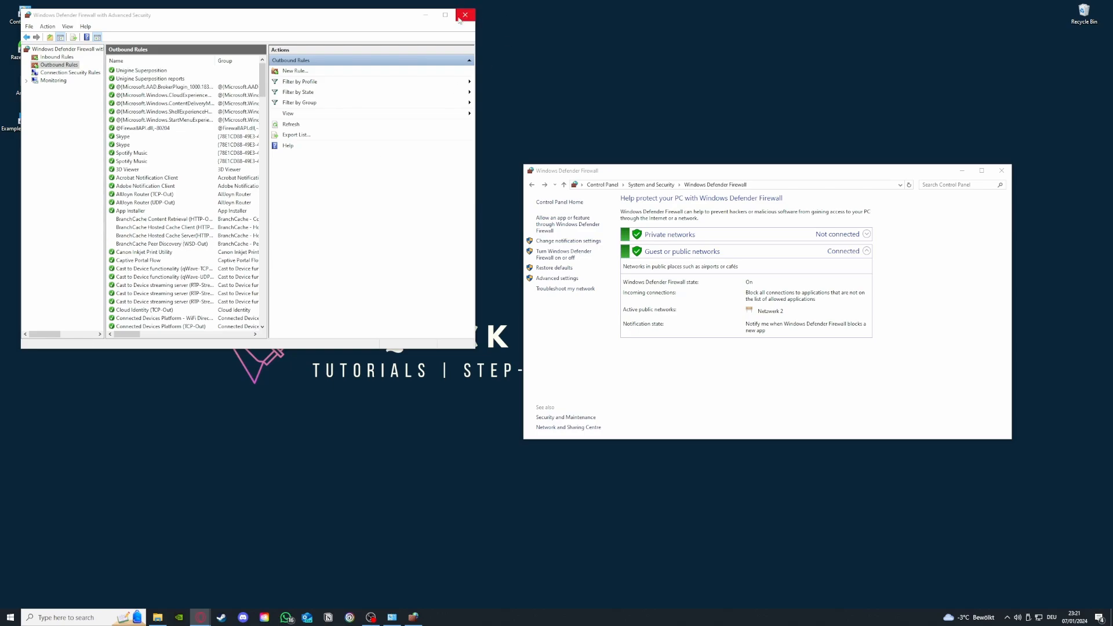
Step: View the Inbound Rules and Outbound Rules once more and close both firewall windows
click(49, 57)
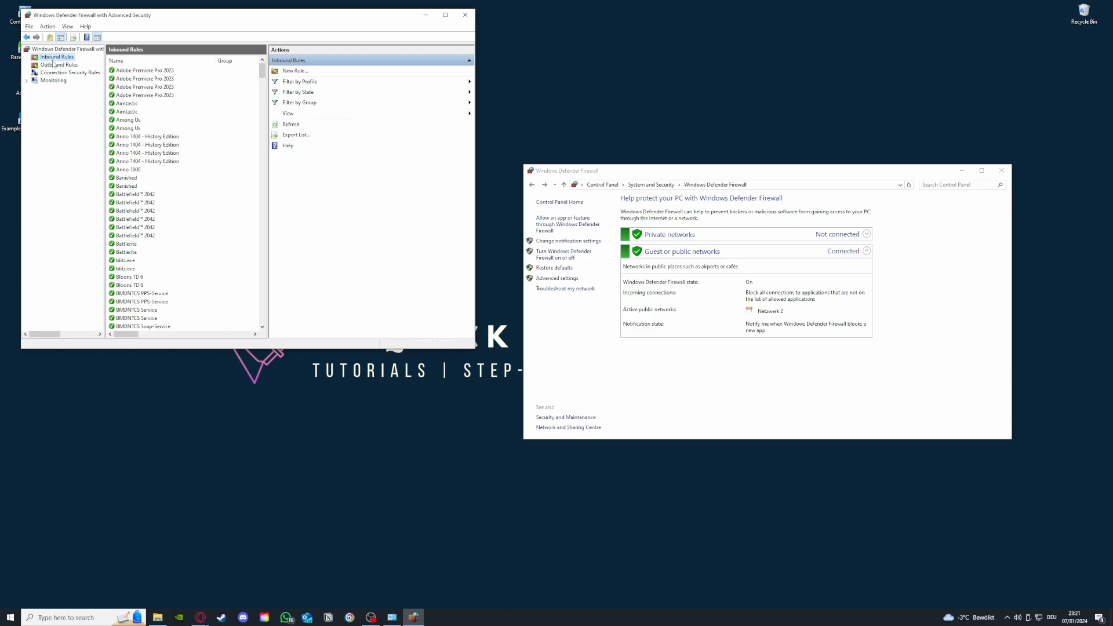
click(54, 65)
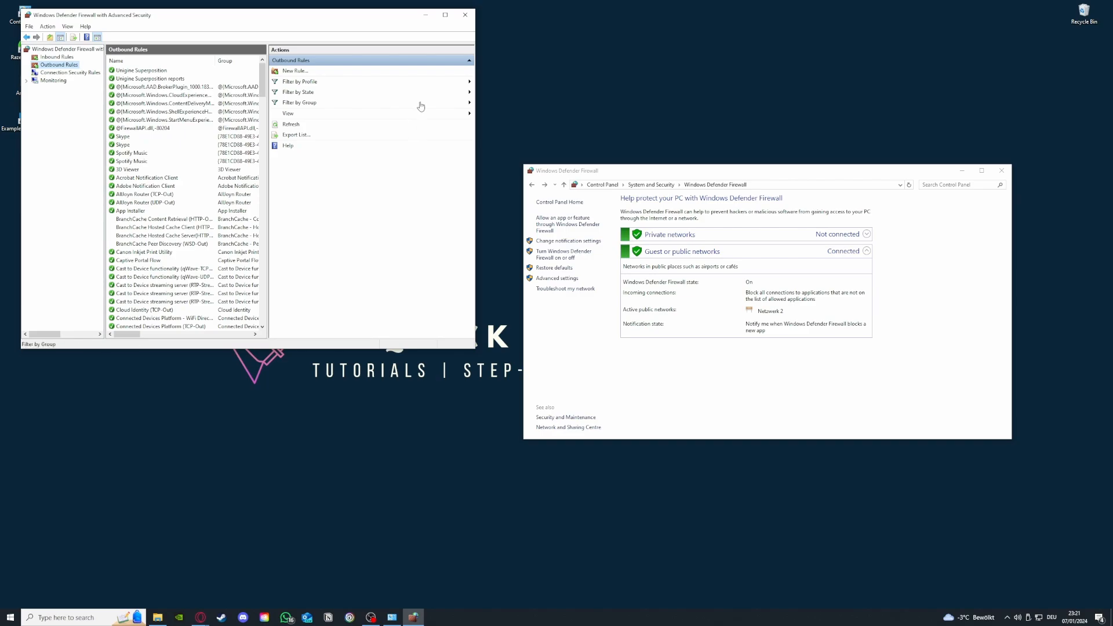
click(464, 15)
click(1001, 172)
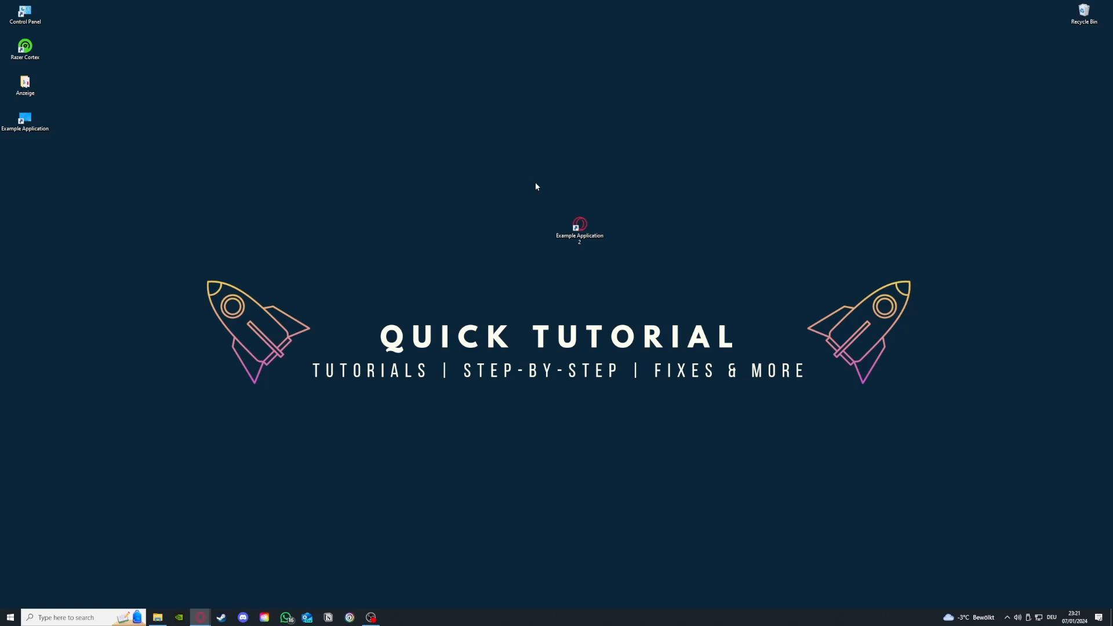
Step: Move the Example Application 2 shortcut on the desktop to the area above the wallpaper's "QUICK" title
drag(580, 227, 429, 192)
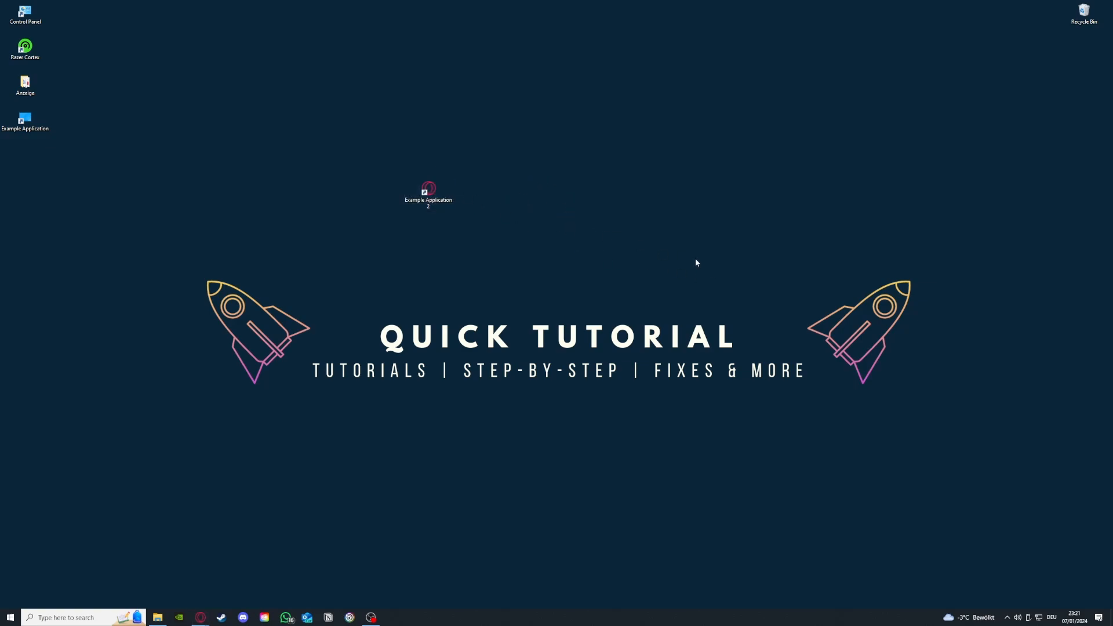